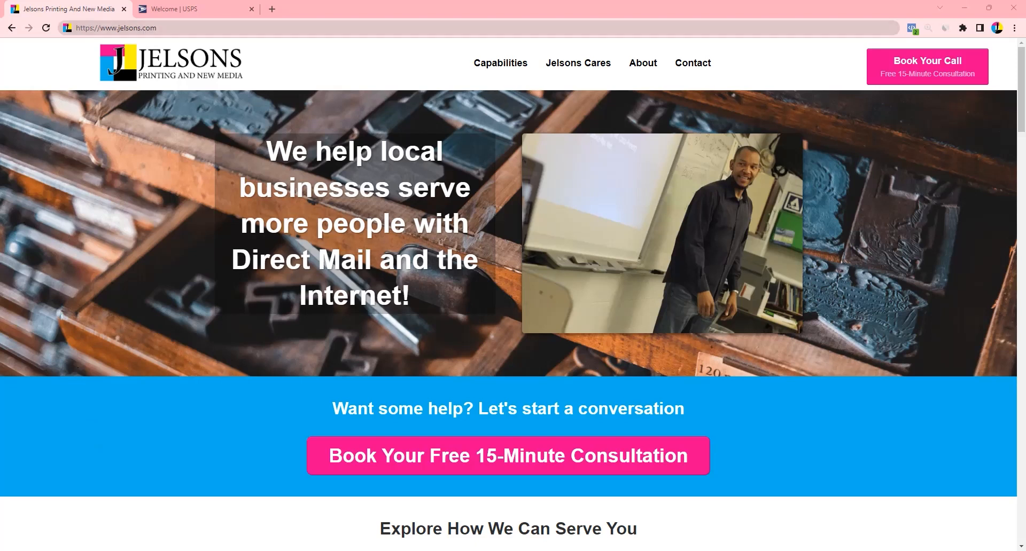
# Switch to the USPS tab and open Using Every Door Direct Mail from the Business menu
pyautogui.click(180, 9)
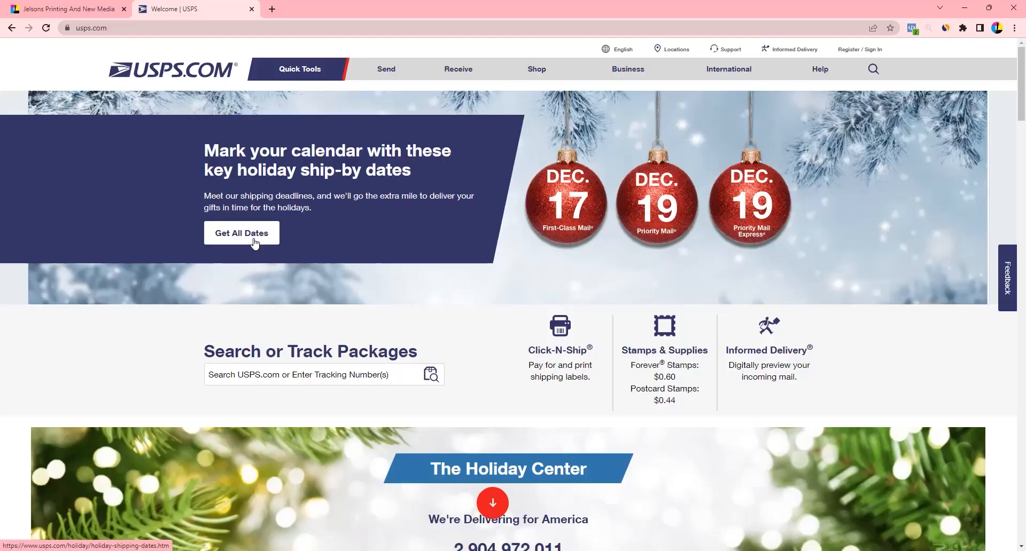
pyautogui.moveTo(599, 77)
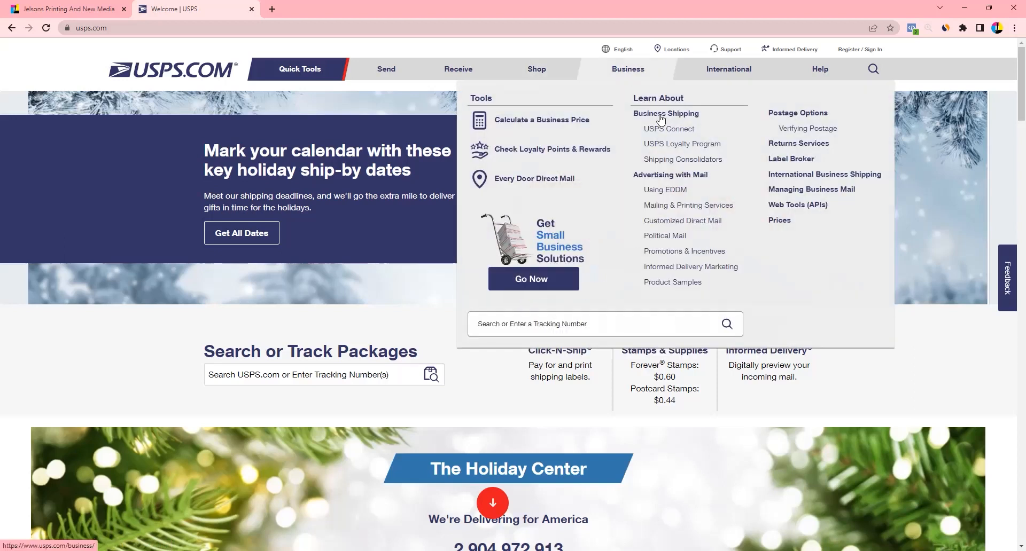
pyautogui.click(667, 191)
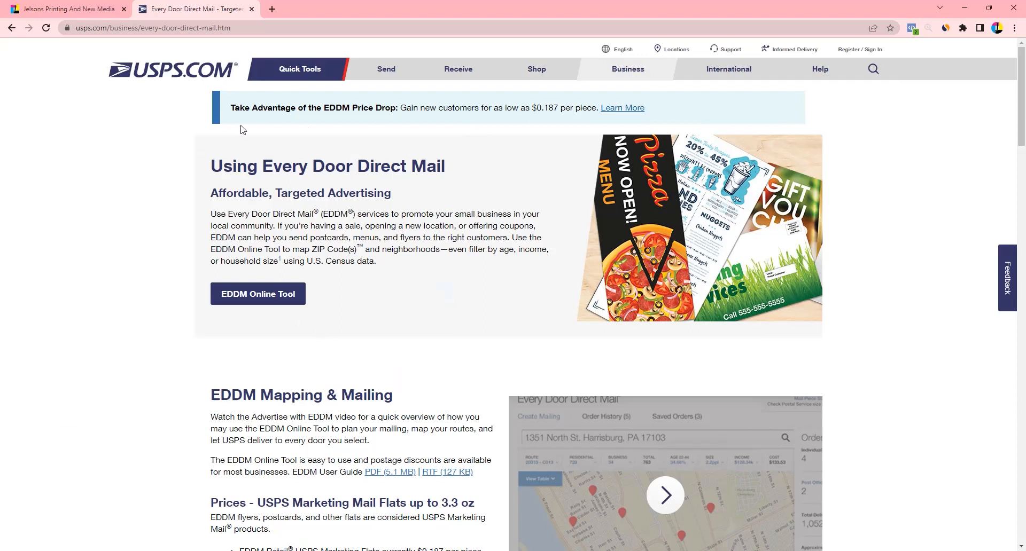
pyautogui.click(249, 295)
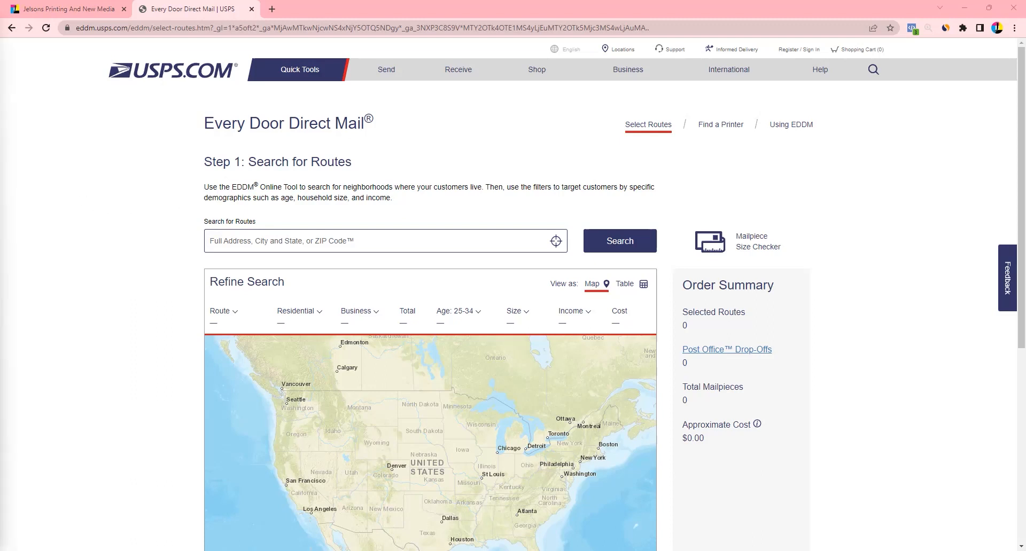
pyautogui.click(232, 241)
pyautogui.write('20')
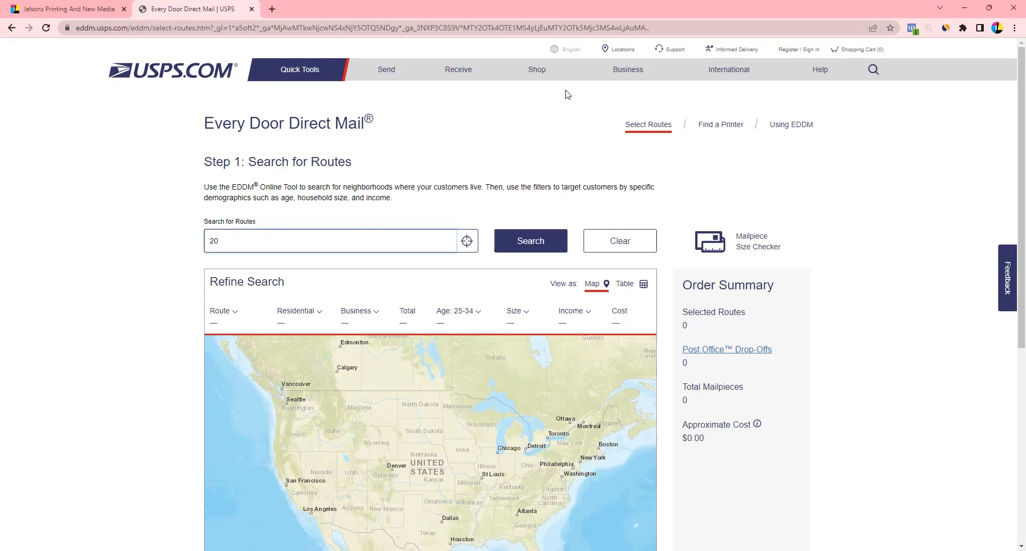
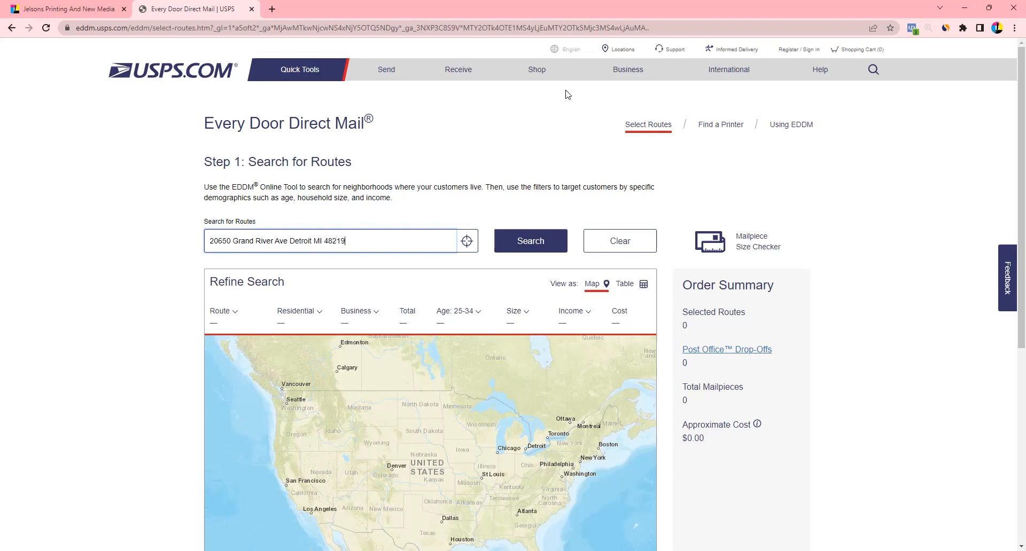
pyautogui.press('Return')
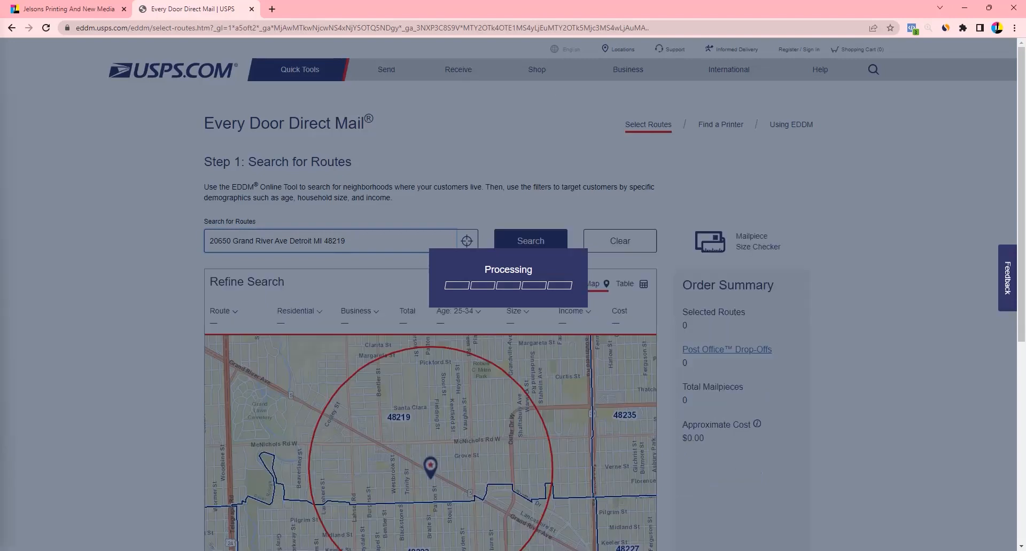
# Rerun the route search at a 5 mi radius and zoom the map in on the search circle
pyautogui.scroll(-1, 108, 259)
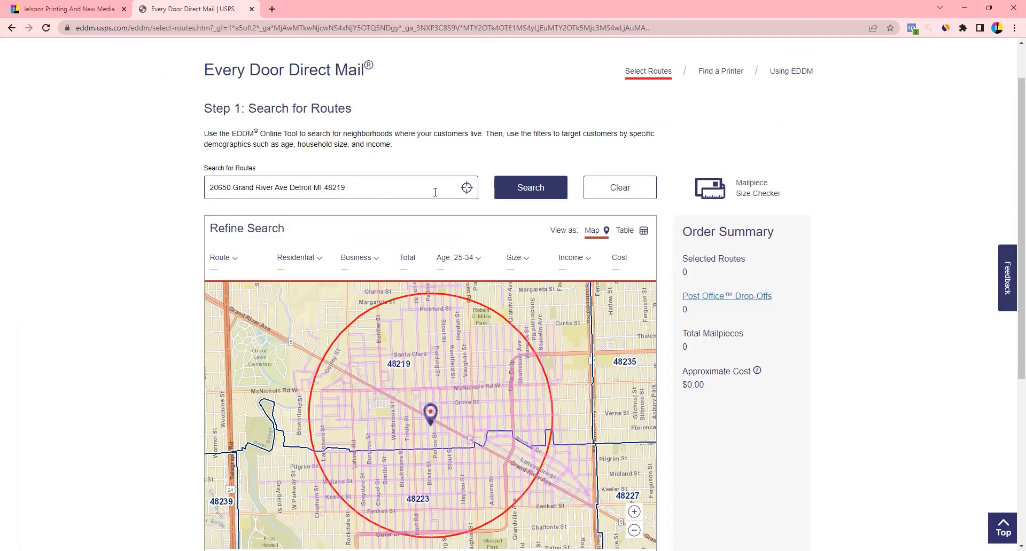
pyautogui.click(526, 188)
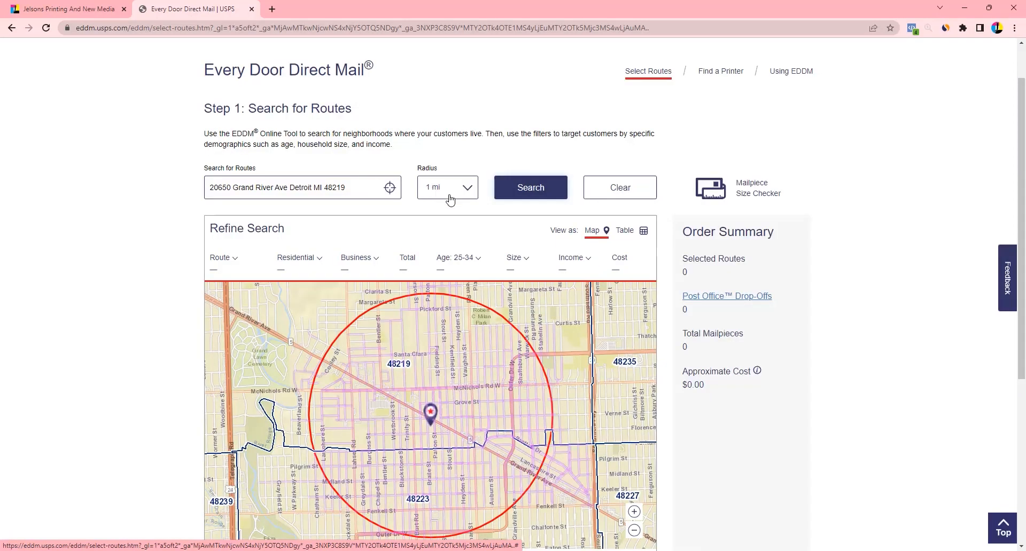
pyautogui.click(448, 241)
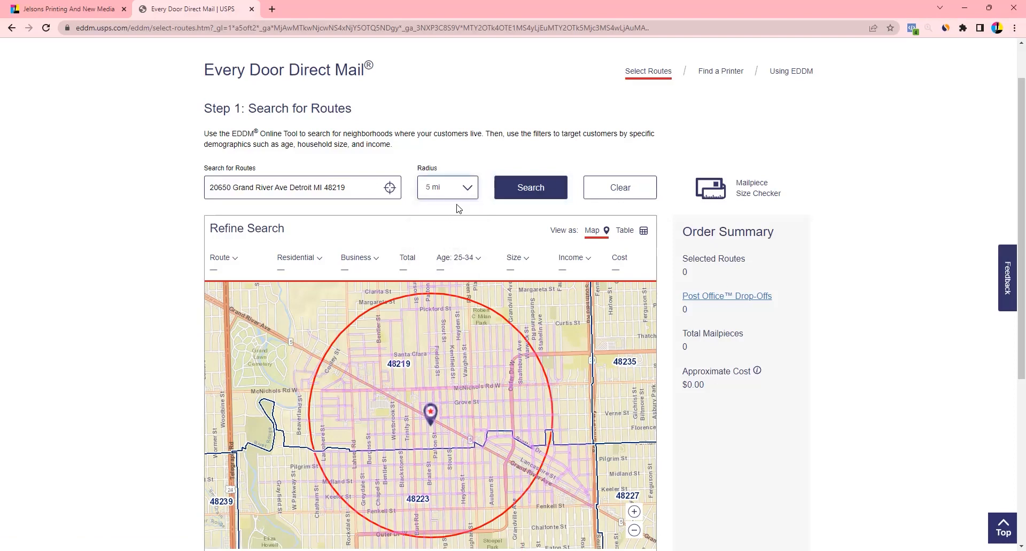
pyautogui.click(519, 190)
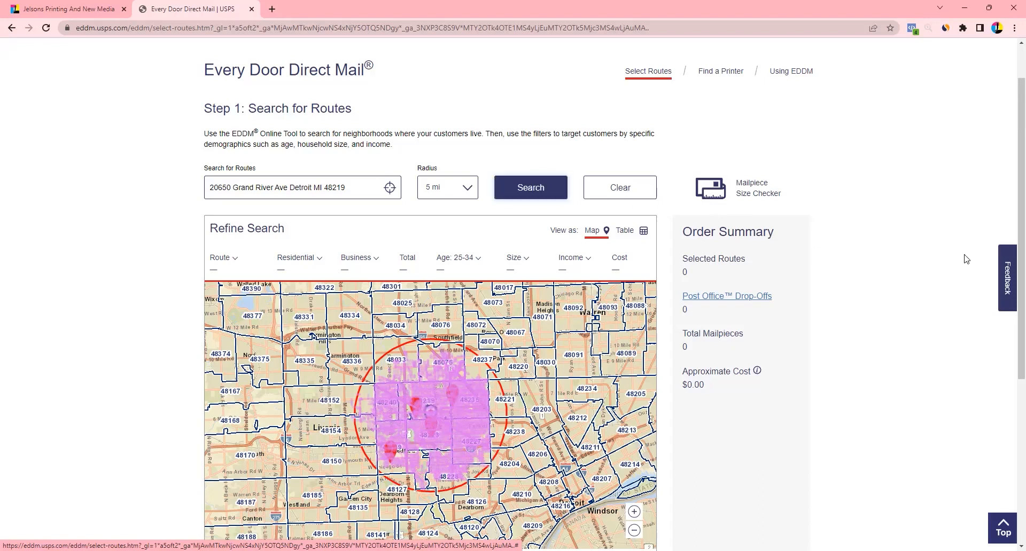
pyautogui.scroll(-2, 1011, 203)
pyautogui.scroll(-2, 1011, 203)
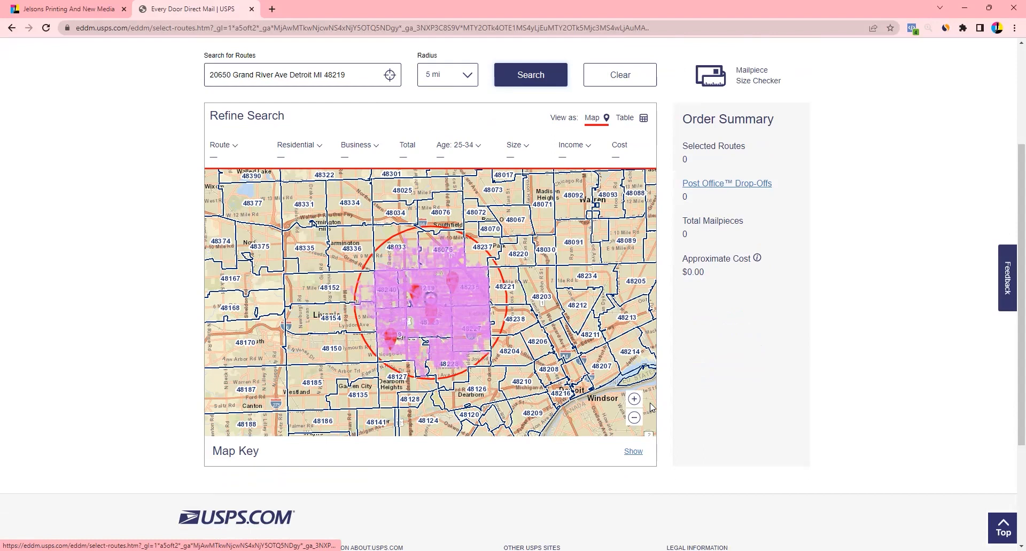
pyautogui.click(634, 399)
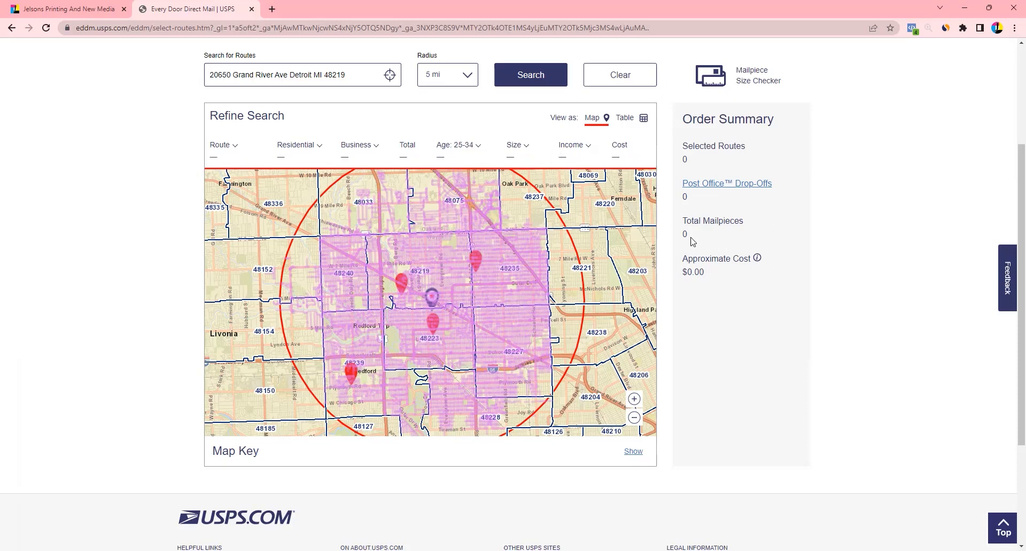
# In Table view, select all 235 routes to check the total, then clear the selection
pyautogui.click(628, 120)
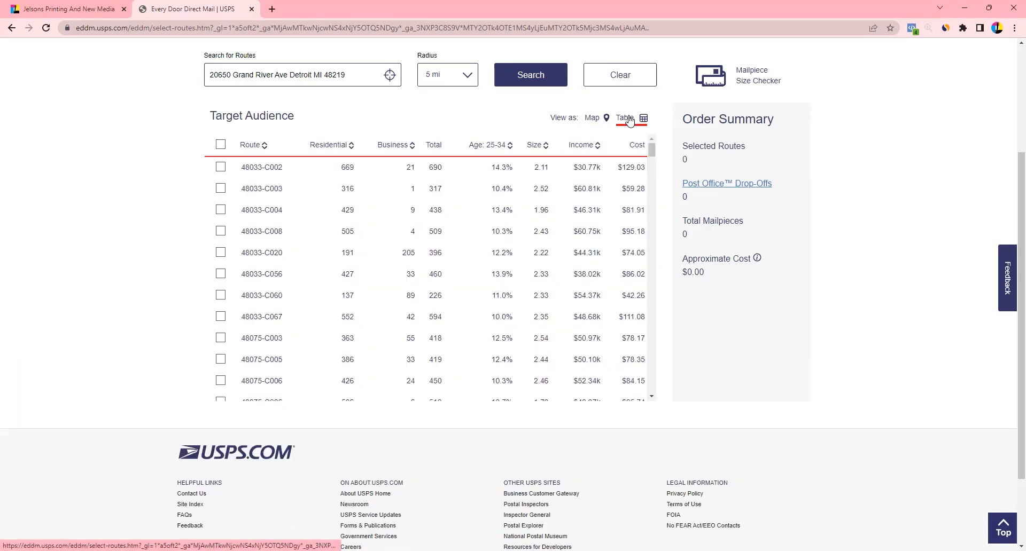
pyautogui.click(220, 144)
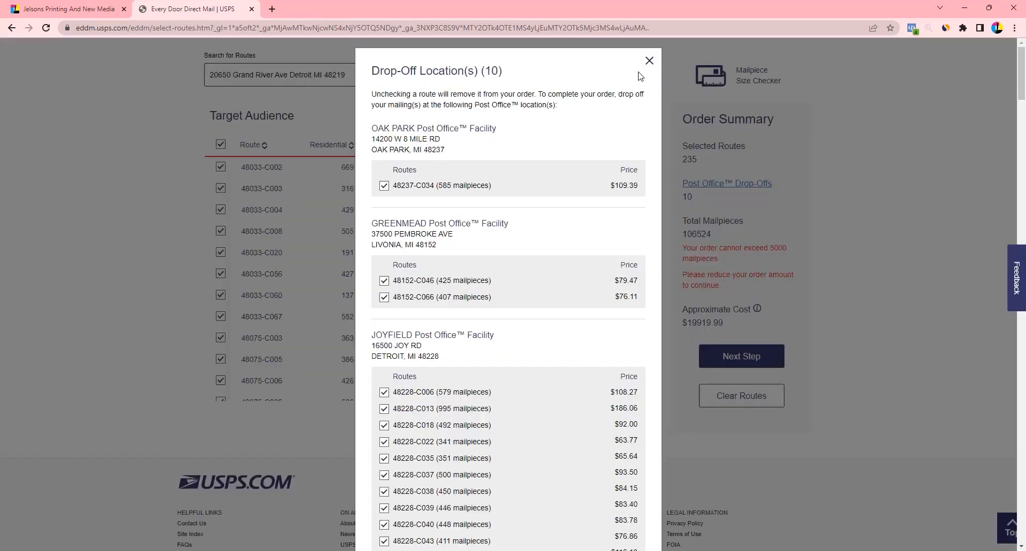
pyautogui.click(650, 61)
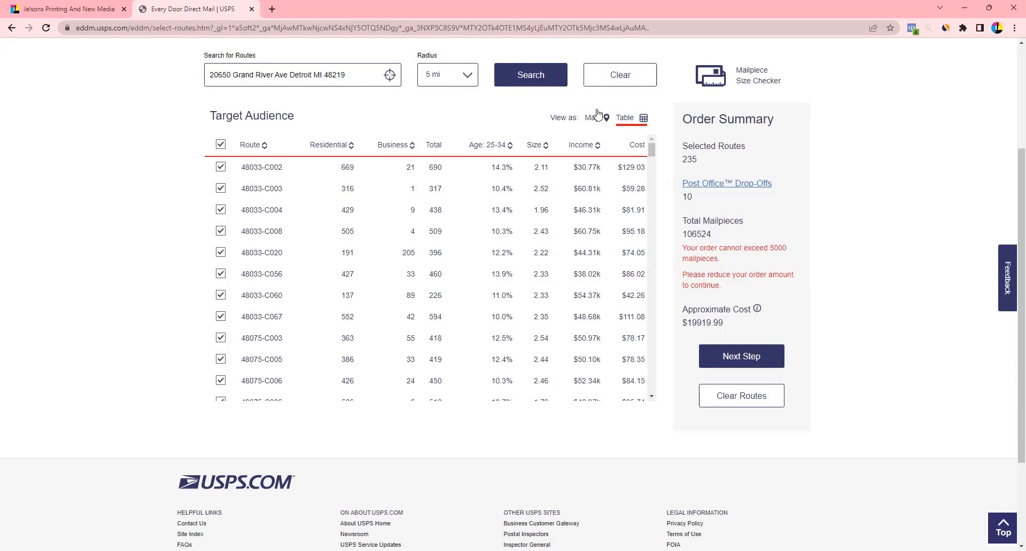
pyautogui.click(219, 145)
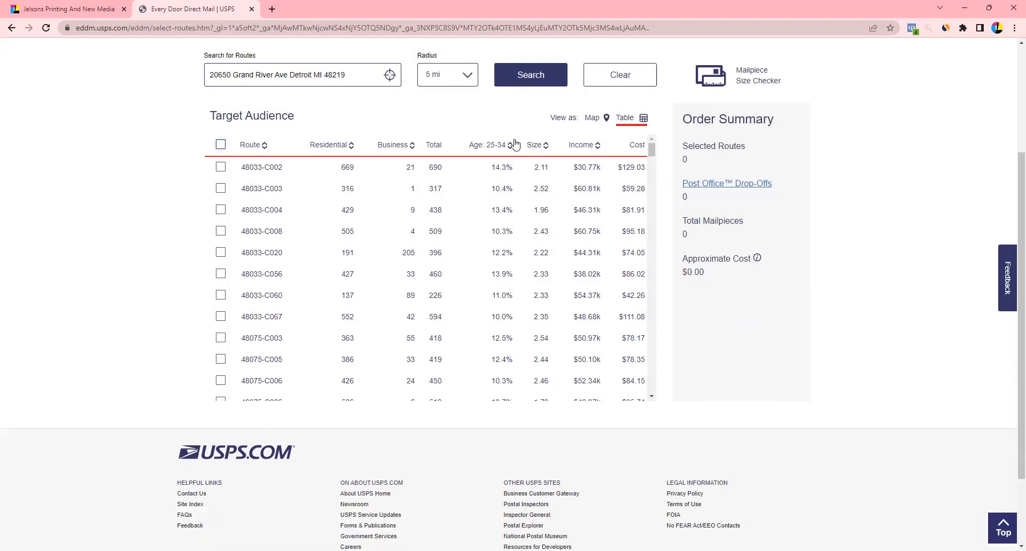
# Return to Map view and rerun the search with a 1 mi radius
pyautogui.click(593, 118)
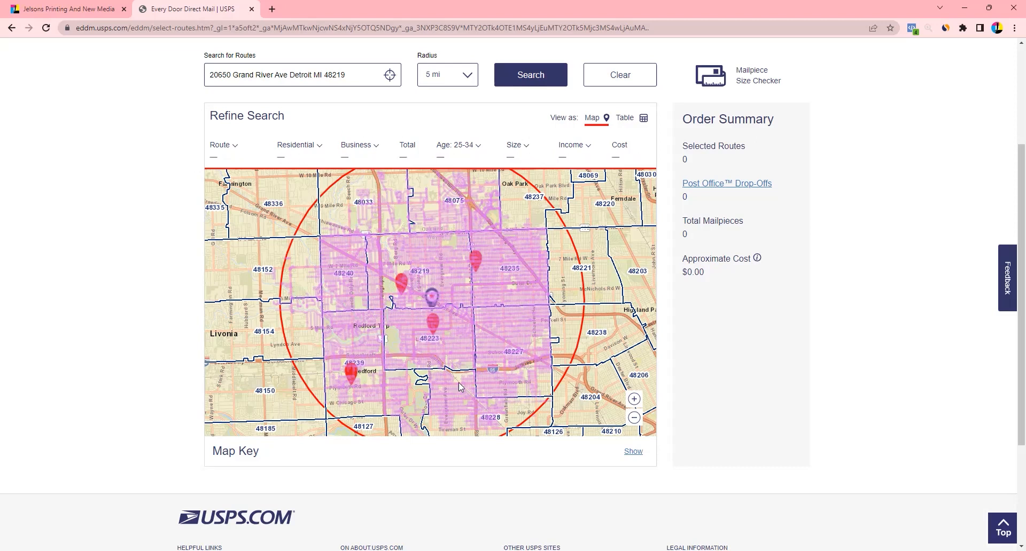
pyautogui.click(472, 78)
pyautogui.click(459, 92)
pyautogui.click(526, 75)
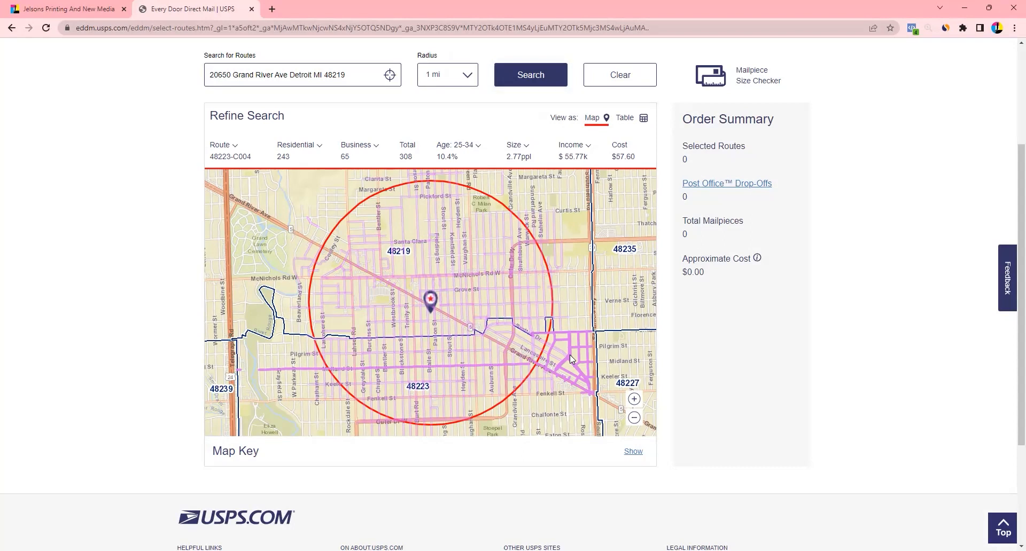
# Toggle the Lancashire St route off, then select 48223-C004 and a route near Grand River
pyautogui.click(569, 355)
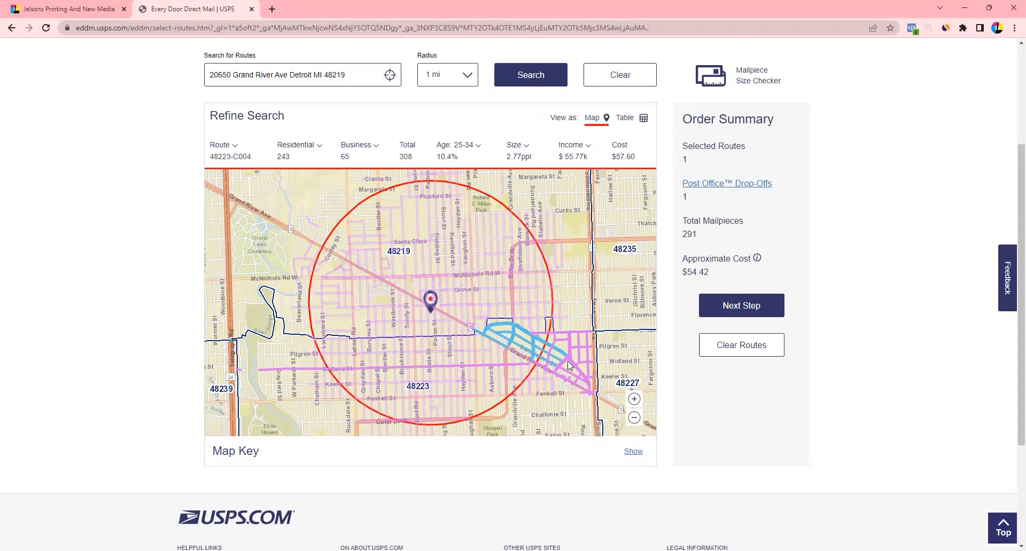
pyautogui.click(554, 350)
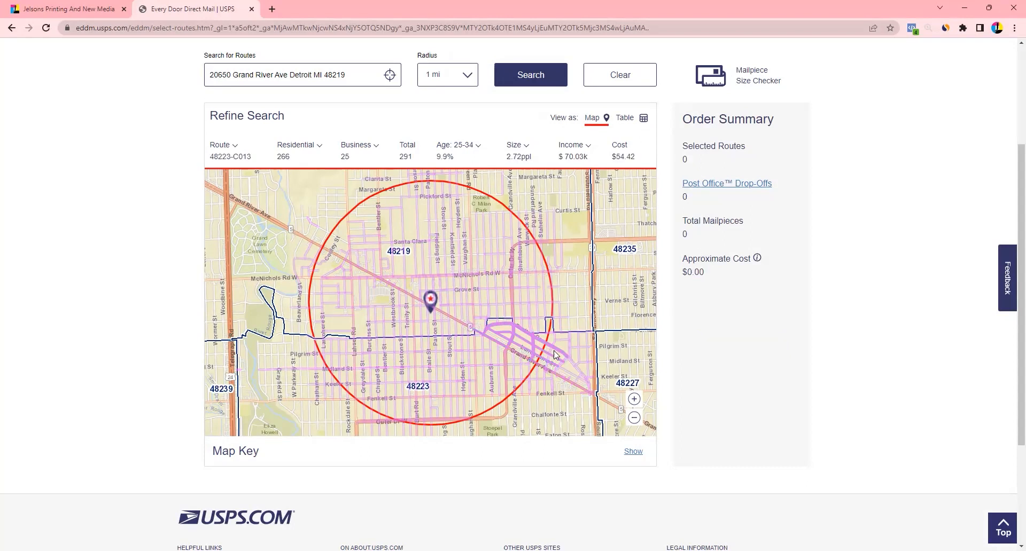
pyautogui.click(578, 366)
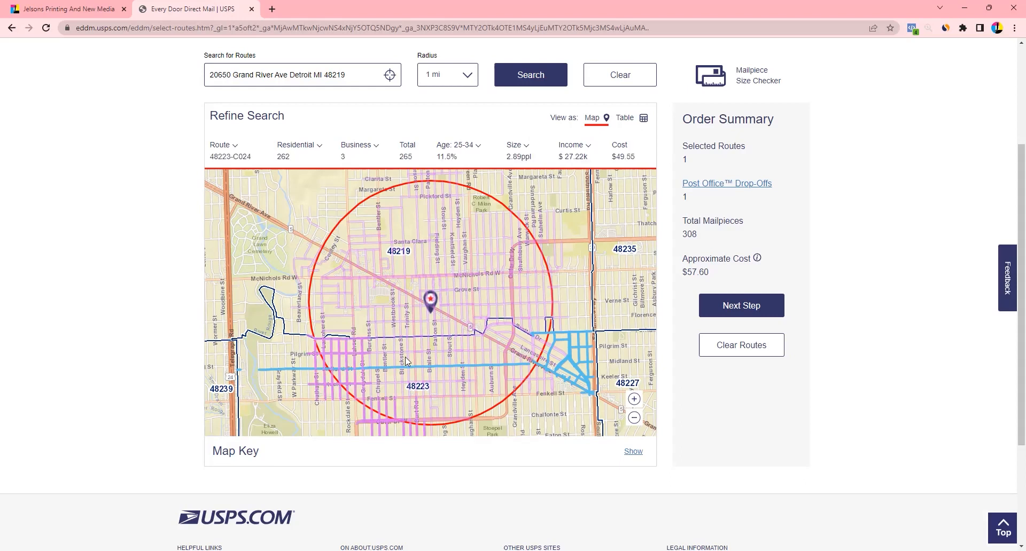
pyautogui.click(571, 364)
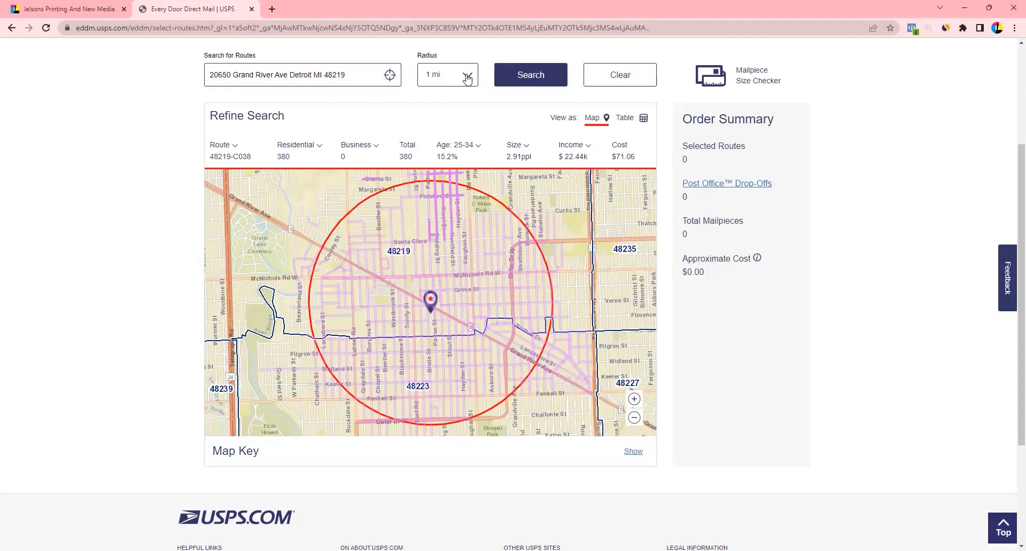
# Rerun the search at a 3 mi radius and list the routes as a table
pyautogui.click(448, 75)
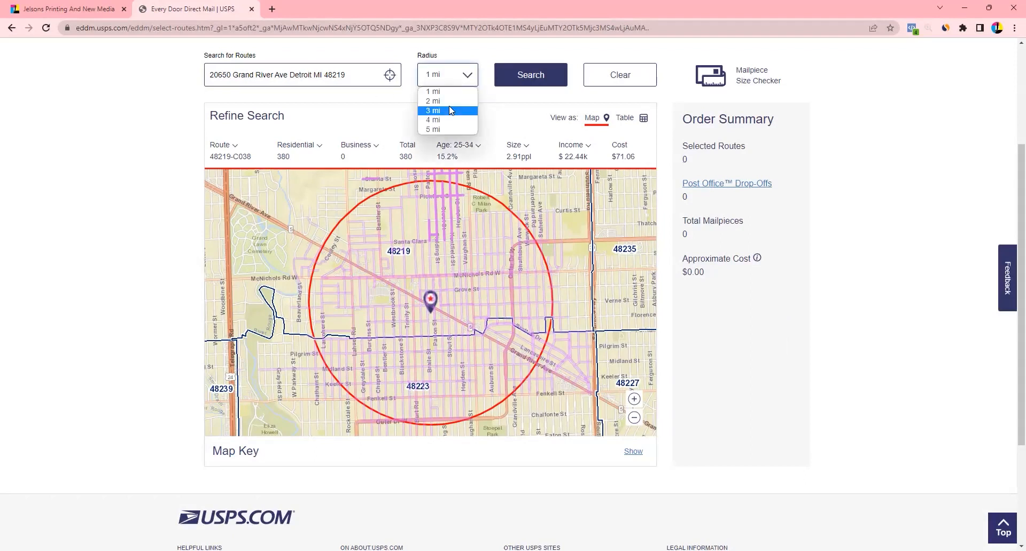
pyautogui.click(449, 105)
pyautogui.click(518, 74)
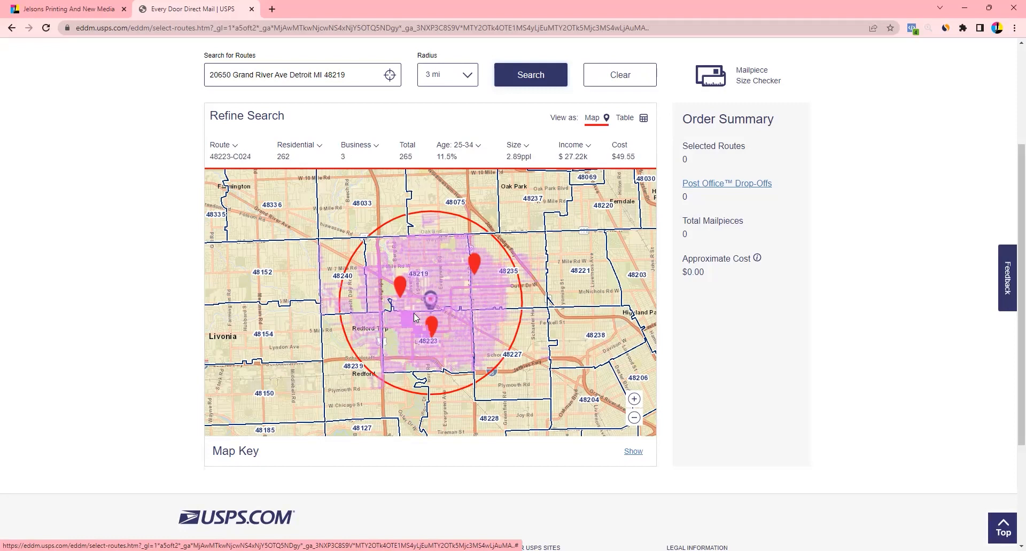
pyautogui.click(625, 118)
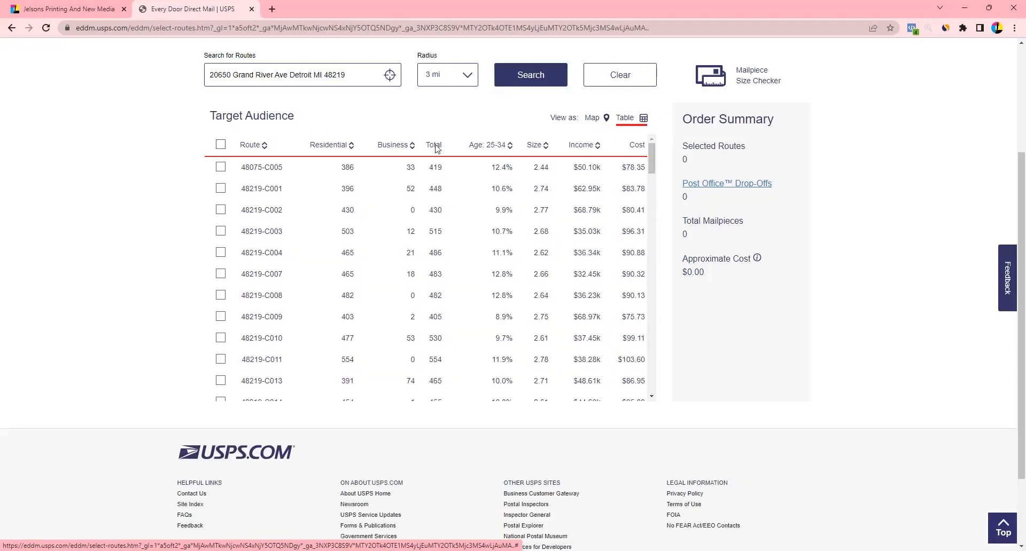
# Select all 101 routes (46223 mailpieces, $8643.70) and dismiss the drop-off locations notice
pyautogui.click(220, 145)
pyautogui.click(653, 62)
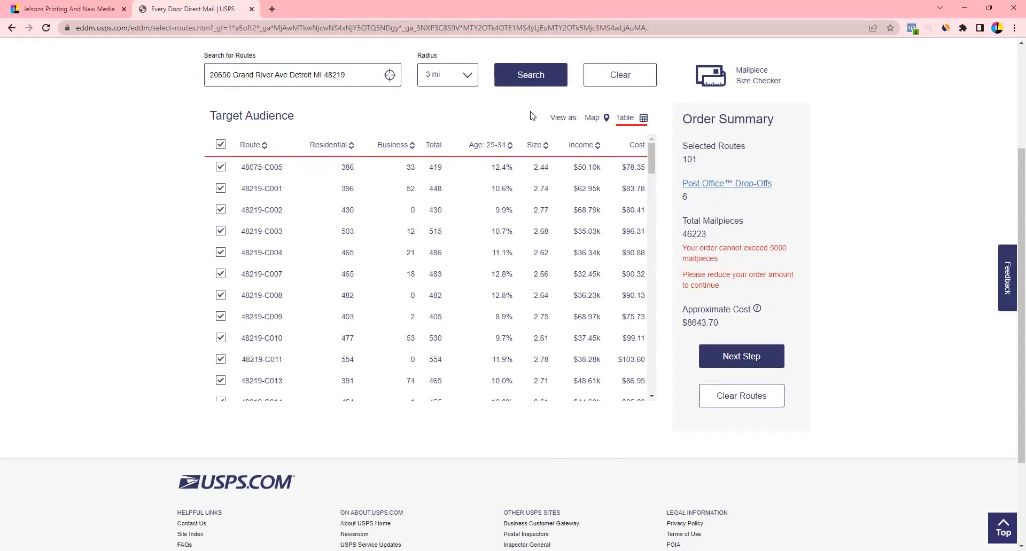
# Search again at 1 mi, select all 19 routes, then deselect them all
pyautogui.click(464, 78)
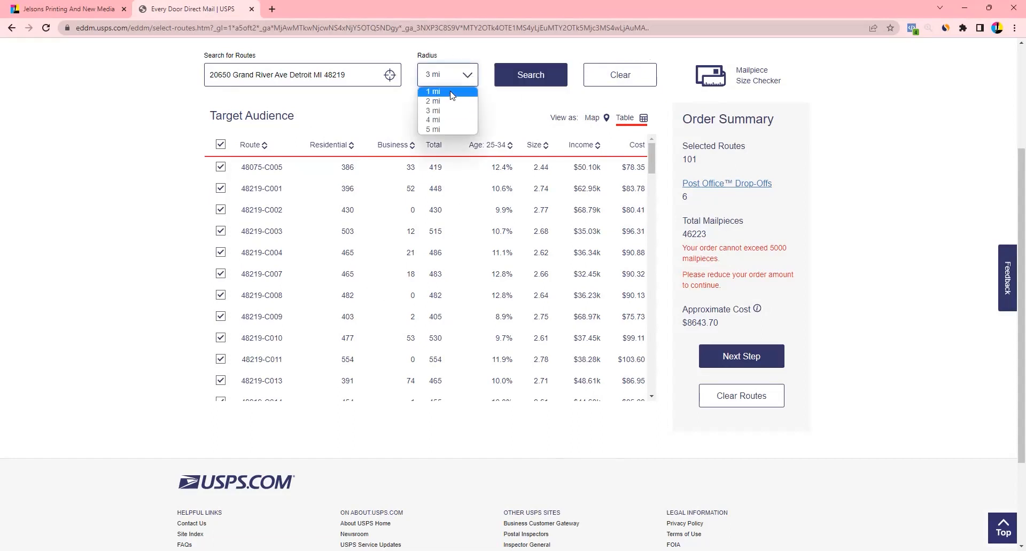
pyautogui.click(452, 93)
pyautogui.click(540, 81)
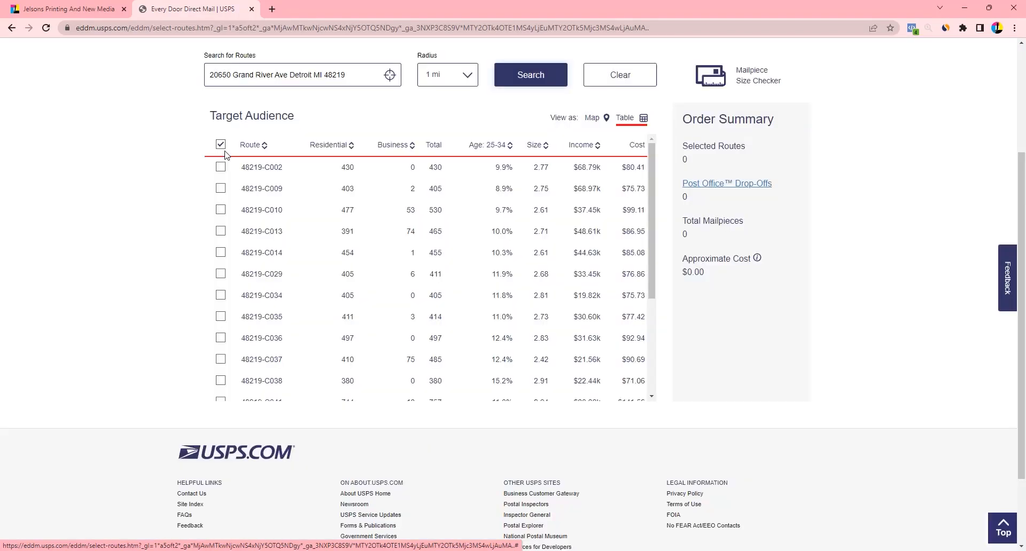
pyautogui.click(222, 146)
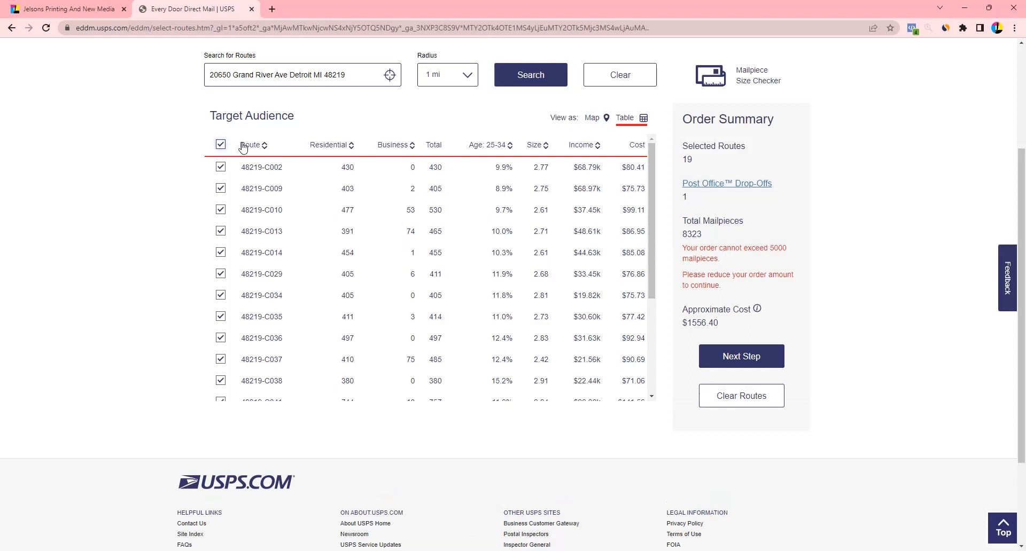
pyautogui.click(220, 145)
# Search at a 5 mi radius, scroll the results table, then show the routes on the map
pyautogui.click(464, 79)
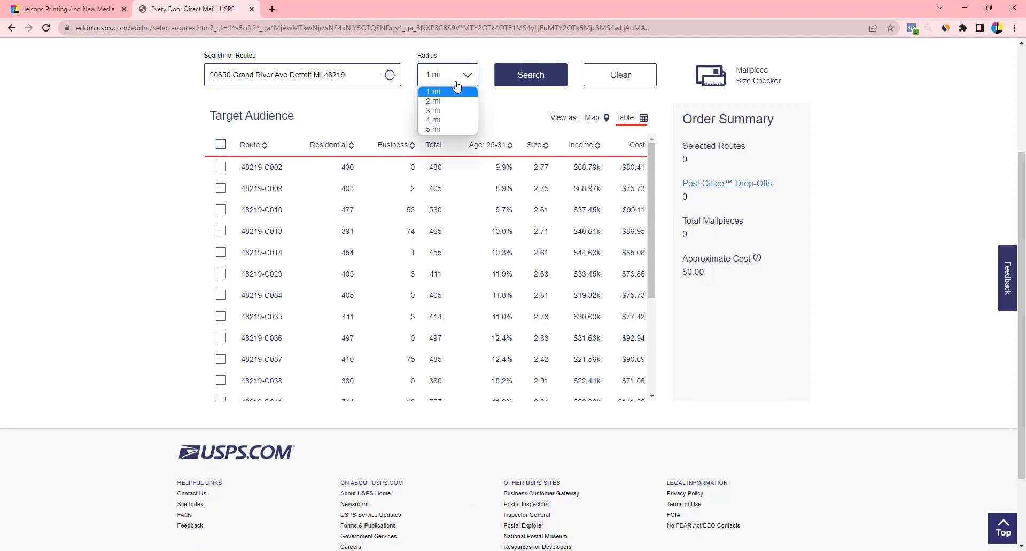
pyautogui.click(443, 129)
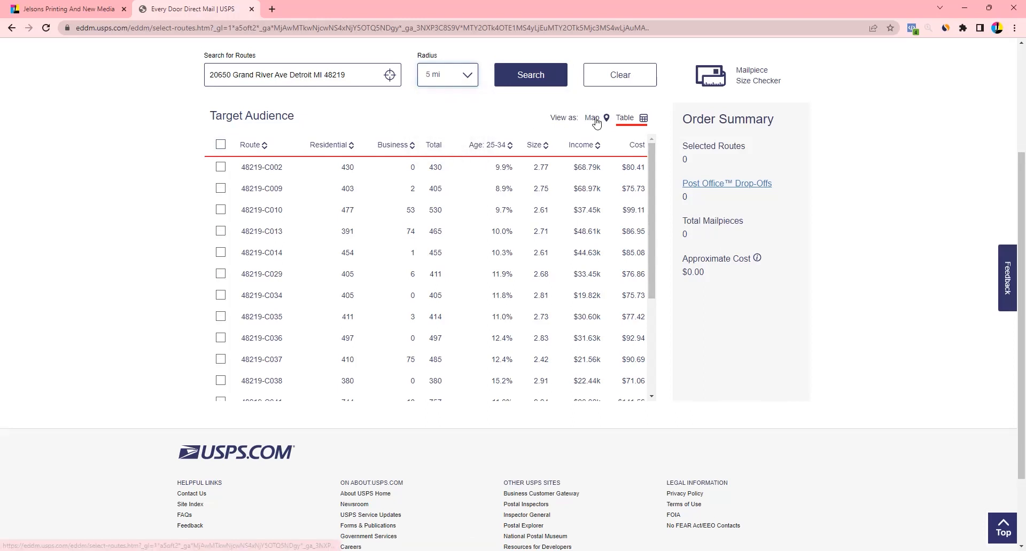
pyautogui.click(527, 76)
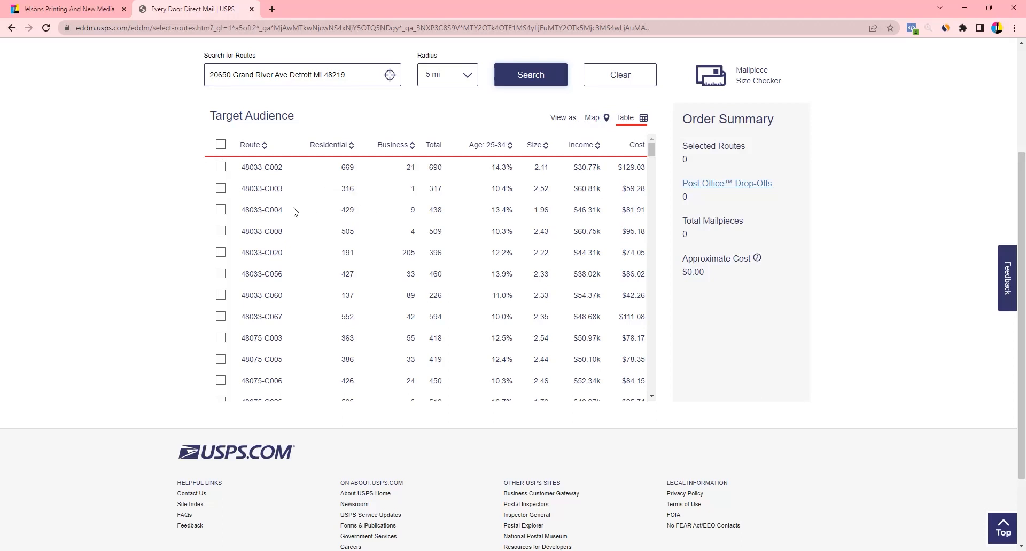
pyautogui.scroll(-10, 302, 219)
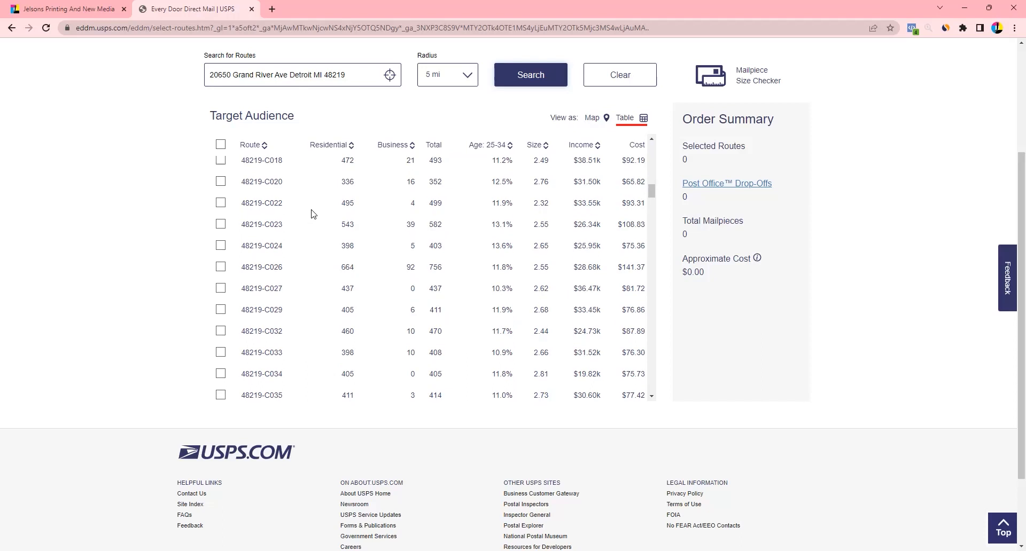
pyautogui.click(583, 126)
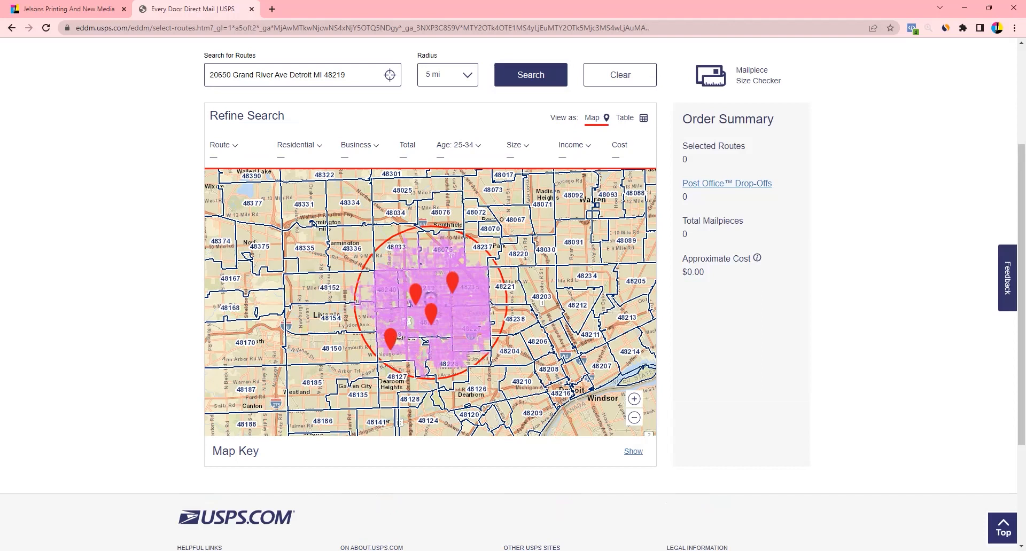
# Set the radius to 1 mi and select routes around the pin, including 48219-C041, C035, 48223-C021
pyautogui.click(448, 79)
pyautogui.click(436, 92)
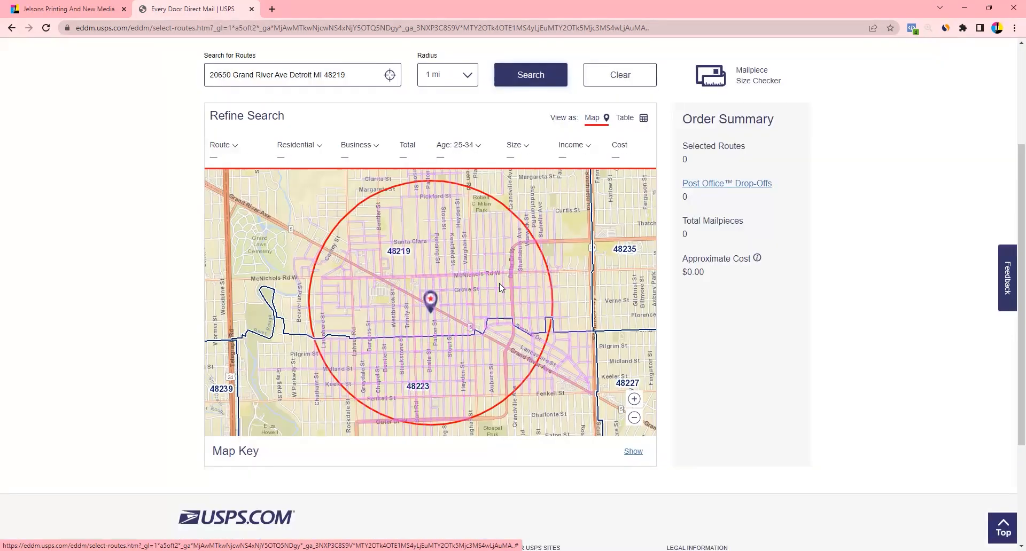
pyautogui.click(429, 199)
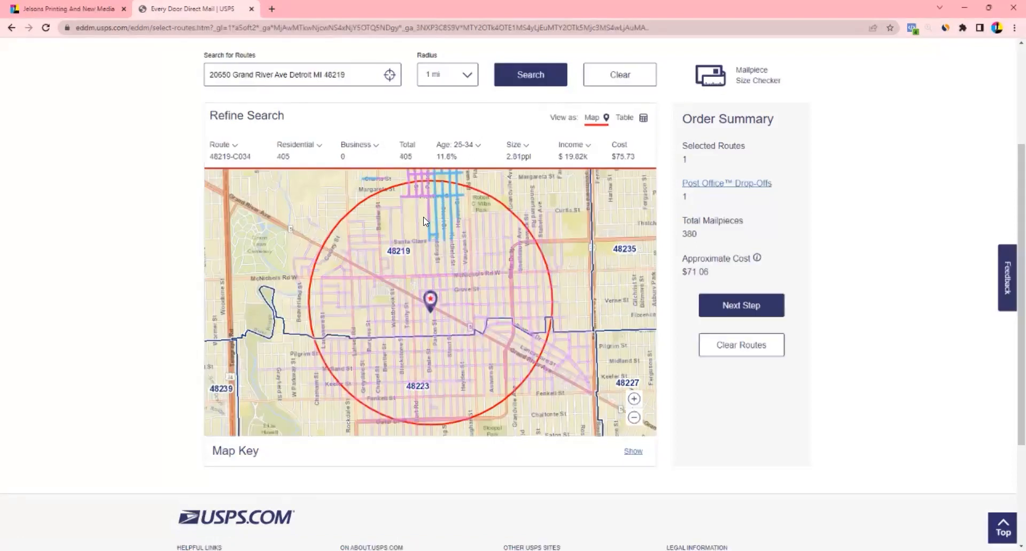
pyautogui.click(402, 216)
pyautogui.click(418, 188)
pyautogui.click(363, 239)
pyautogui.click(327, 287)
pyautogui.click(396, 318)
pyautogui.click(347, 350)
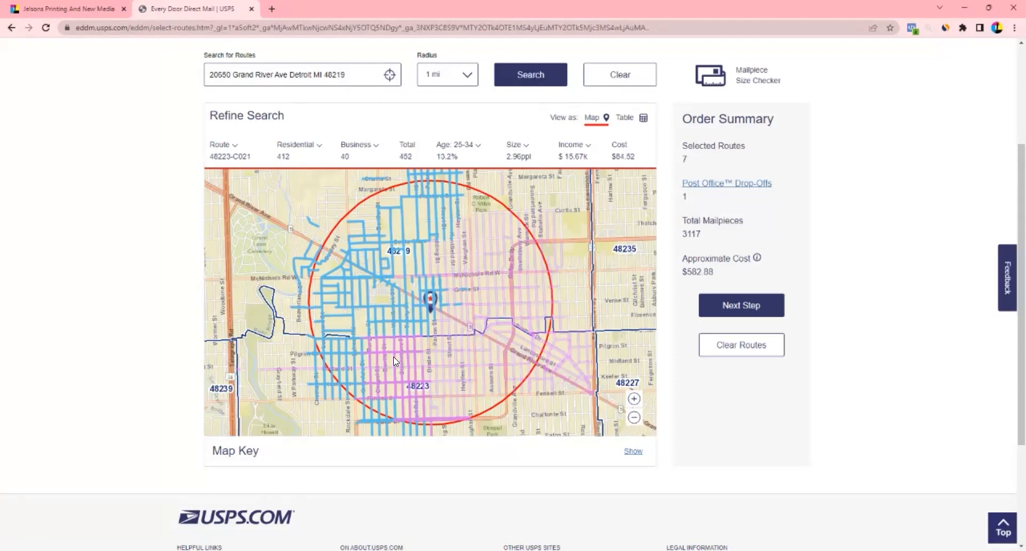
pyautogui.click(394, 355)
# Add the remaining routes (C020, 48223-C016, C004, C013, C012, 48219-C014, C036) for 8323 mailpieces
pyautogui.click(449, 356)
pyautogui.click(473, 349)
pyautogui.click(505, 364)
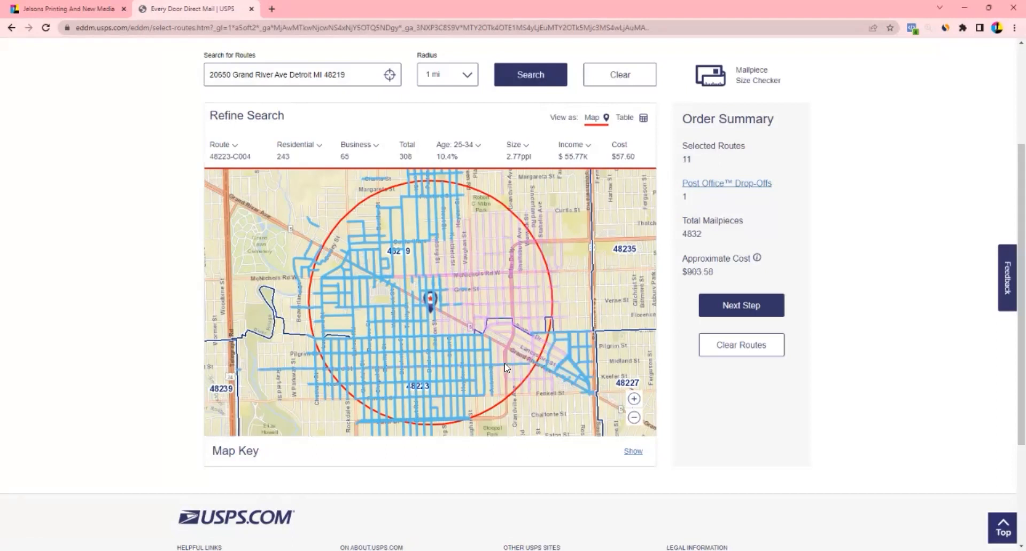
pyautogui.click(515, 335)
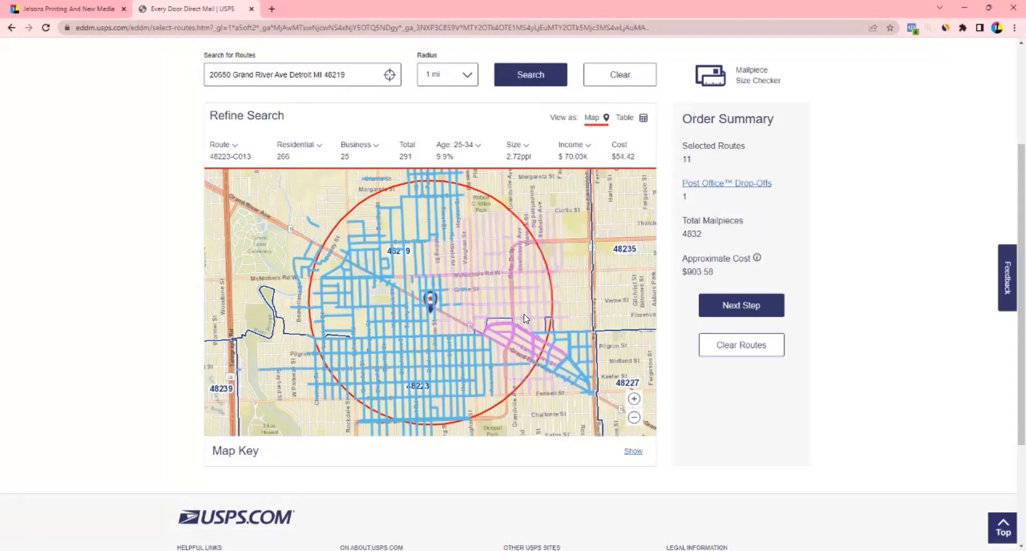
pyautogui.click(490, 290)
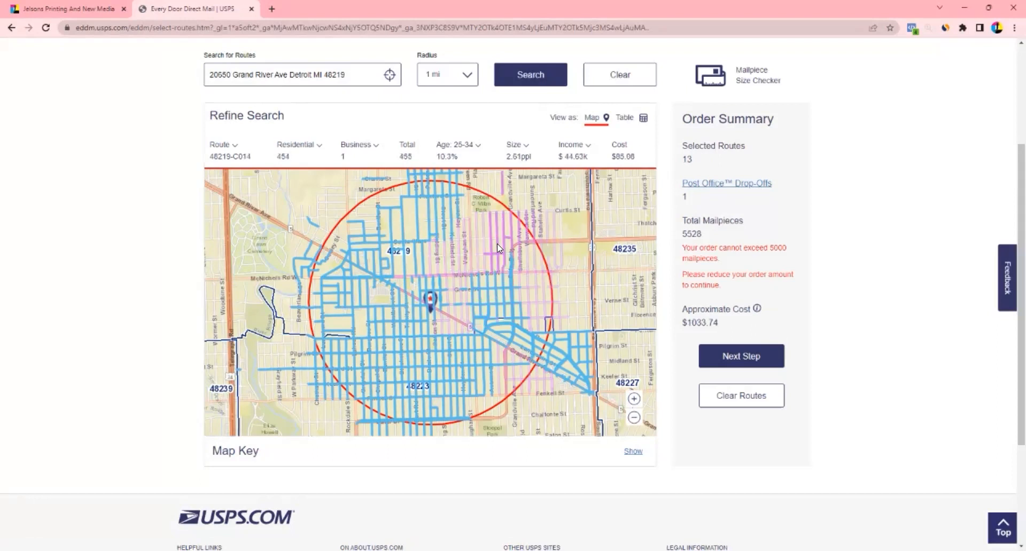
pyautogui.click(499, 247)
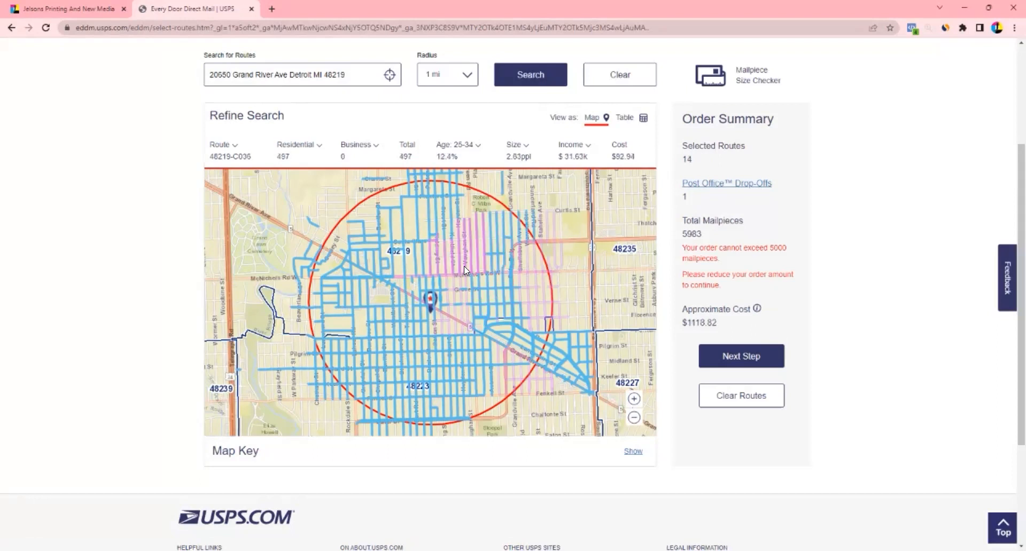
pyautogui.click(458, 265)
pyautogui.click(447, 309)
pyautogui.click(538, 304)
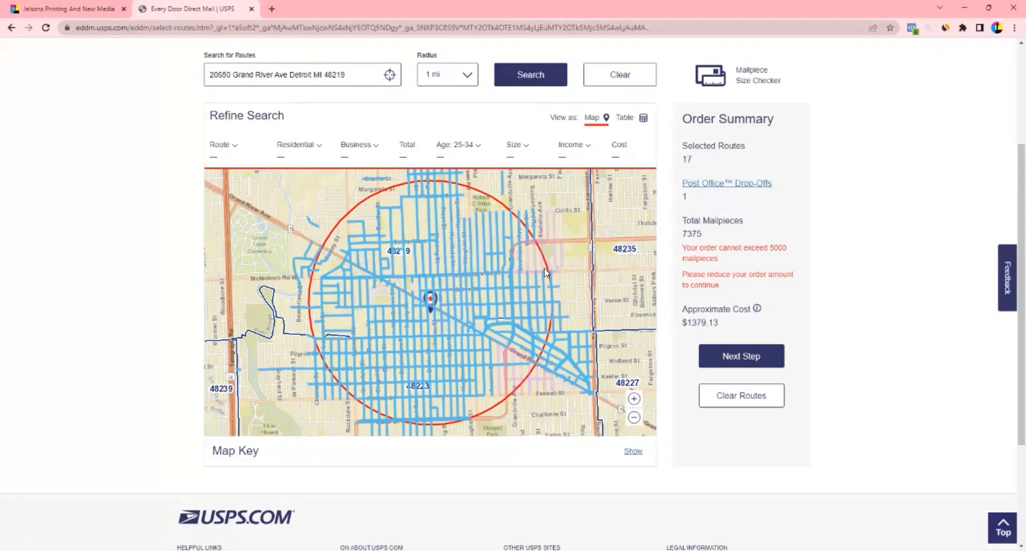
pyautogui.click(543, 239)
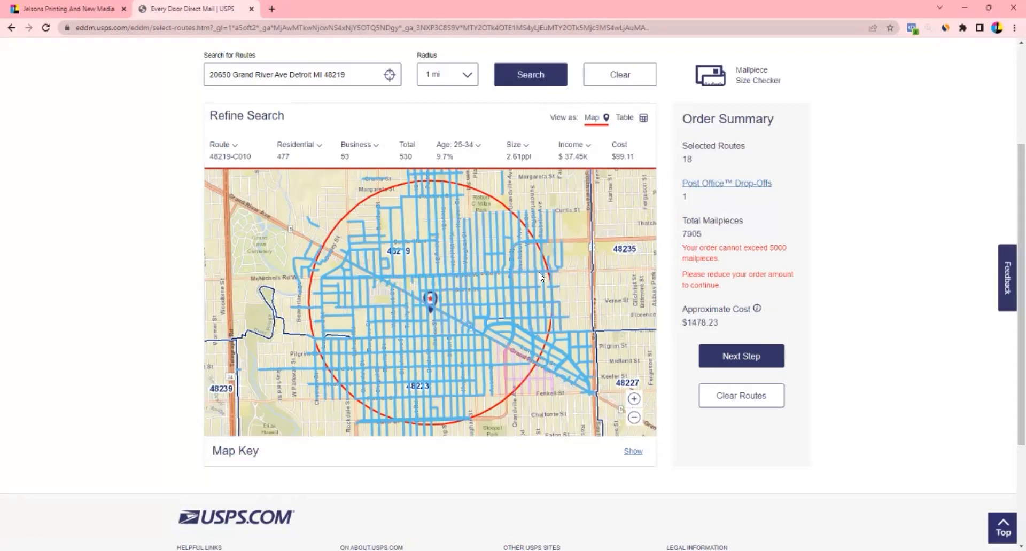
pyautogui.click(510, 373)
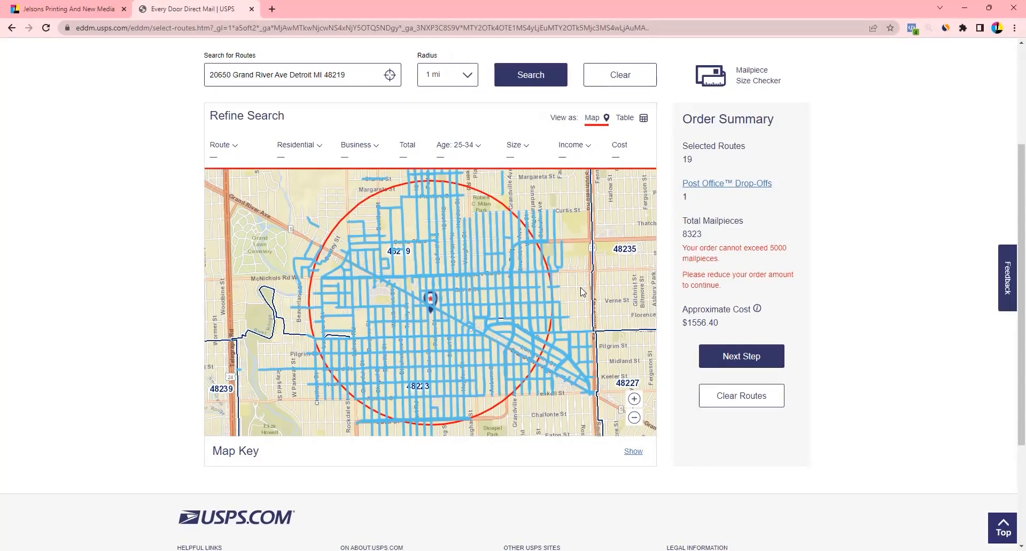
# Deselect routes east, north-east and north of the pin, plus 48219-C037 and a Westbrook/Trinity route
pyautogui.click(549, 276)
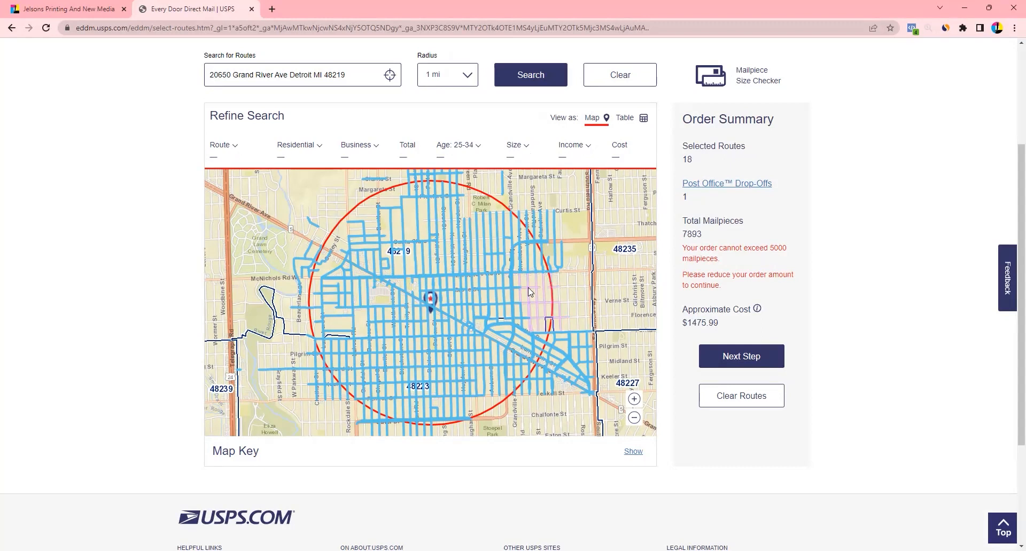
pyautogui.click(521, 258)
pyautogui.click(495, 253)
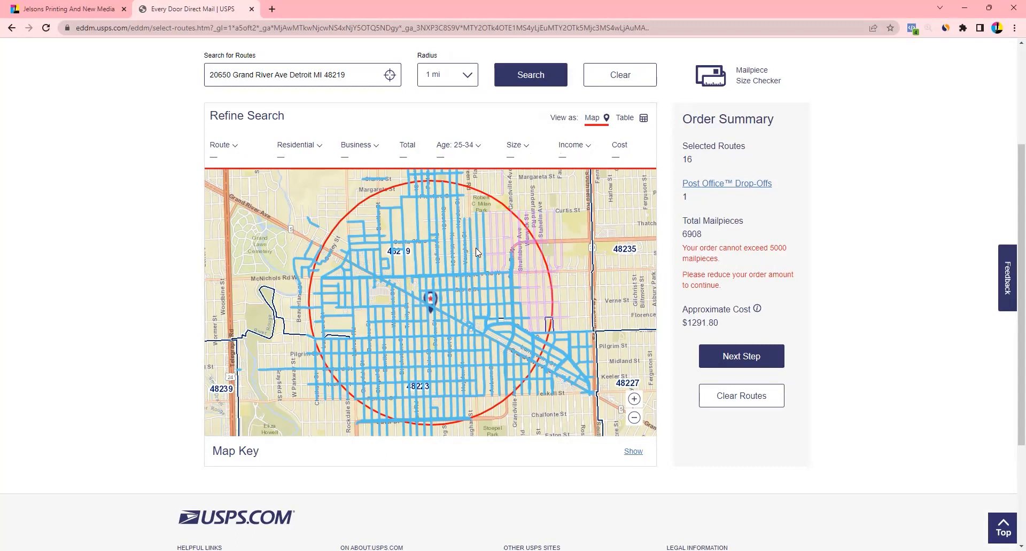
pyautogui.click(459, 251)
pyautogui.click(430, 203)
pyautogui.click(420, 205)
pyautogui.click(439, 200)
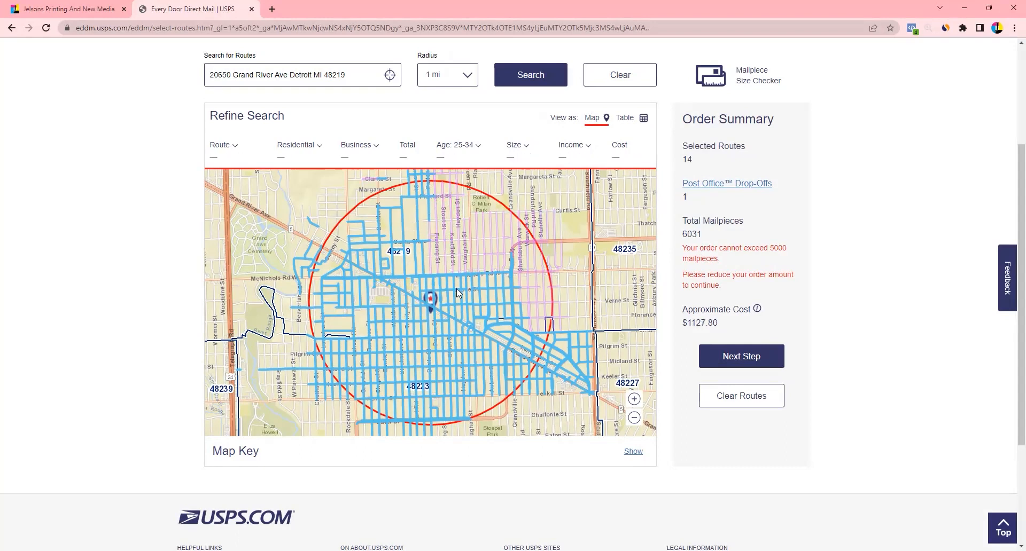
pyautogui.click(392, 269)
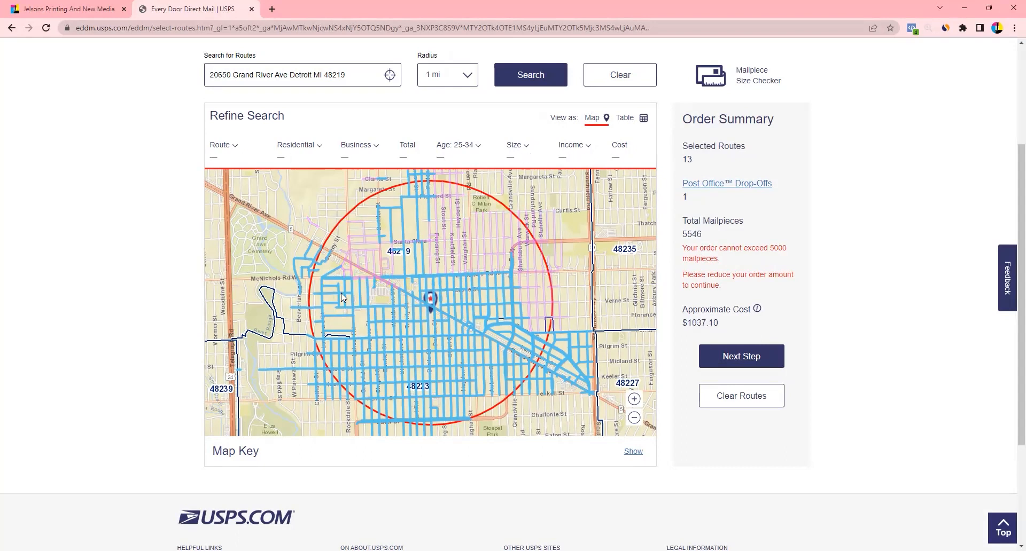
pyautogui.click(367, 323)
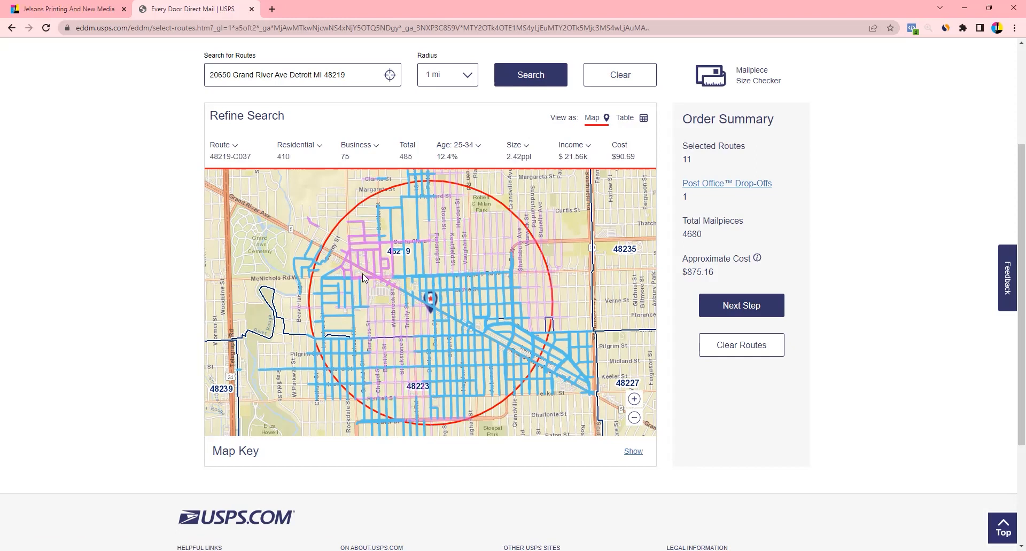
# Add three routes back near the pin, then remove 48223-C016, 48219-C013 and two others
pyautogui.click(524, 295)
pyautogui.click(449, 250)
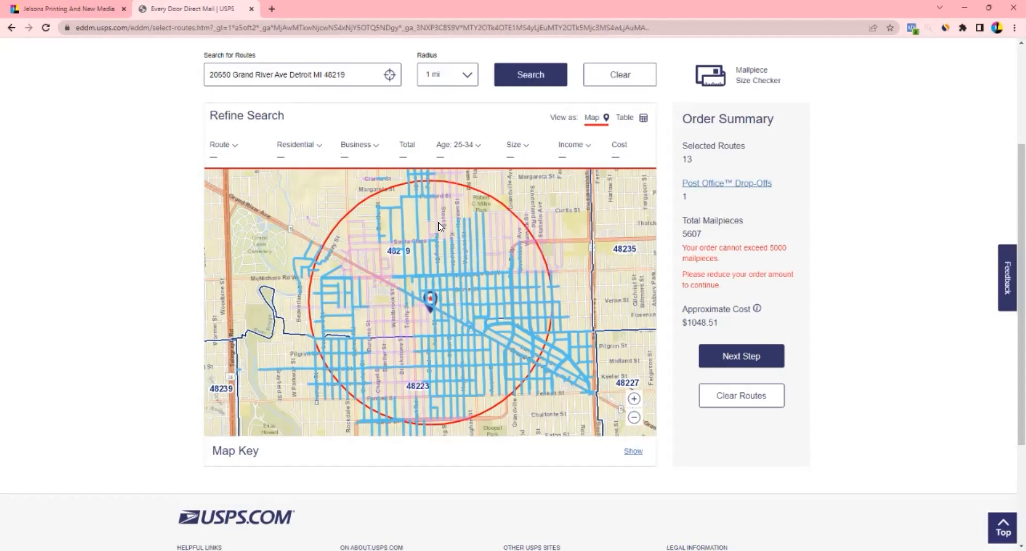
pyautogui.click(437, 224)
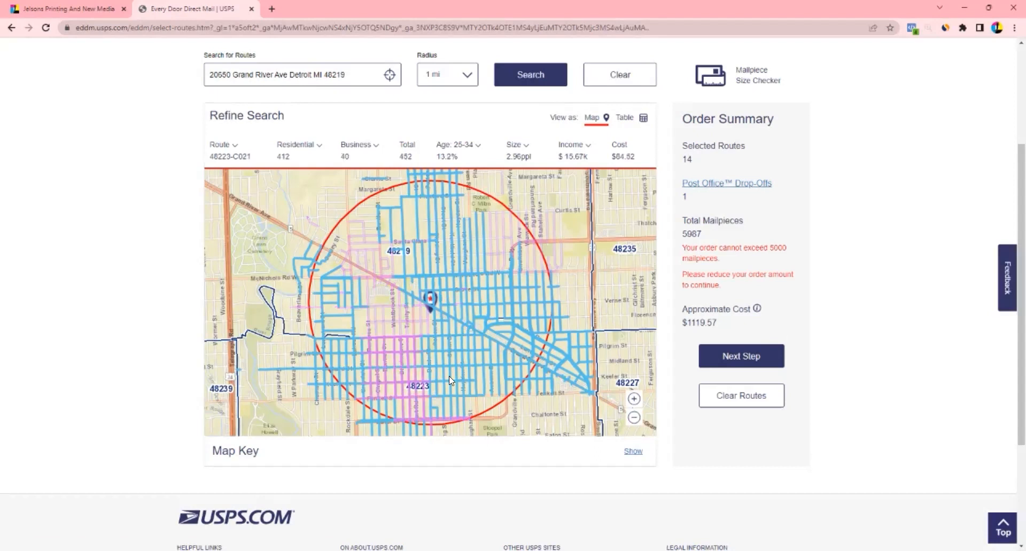
pyautogui.click(462, 370)
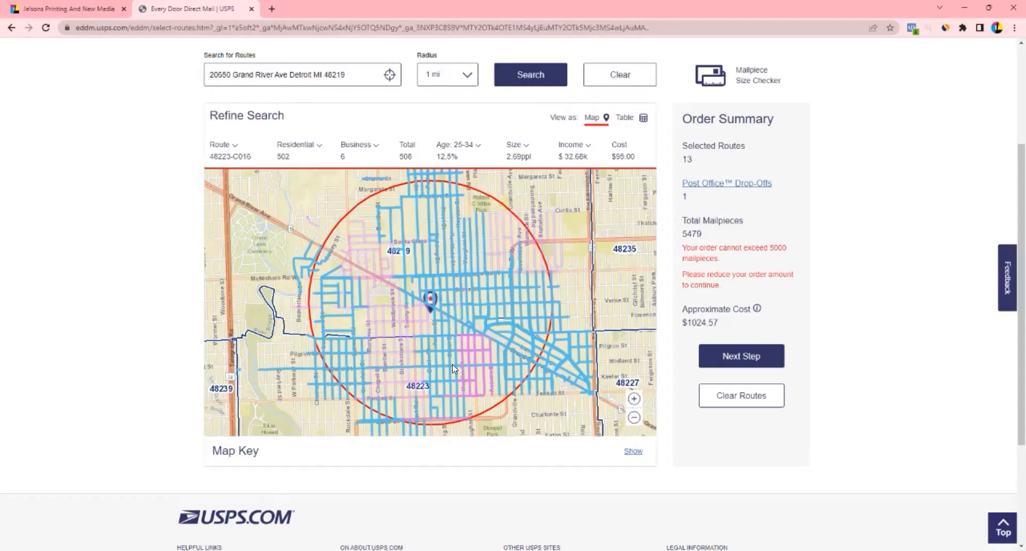
pyautogui.click(452, 365)
pyautogui.click(464, 298)
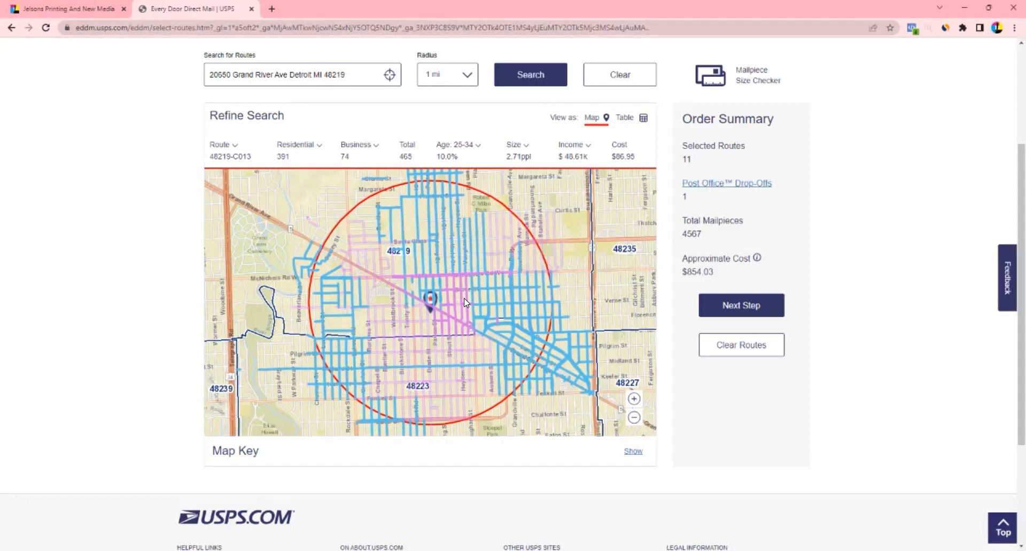
pyautogui.click(455, 251)
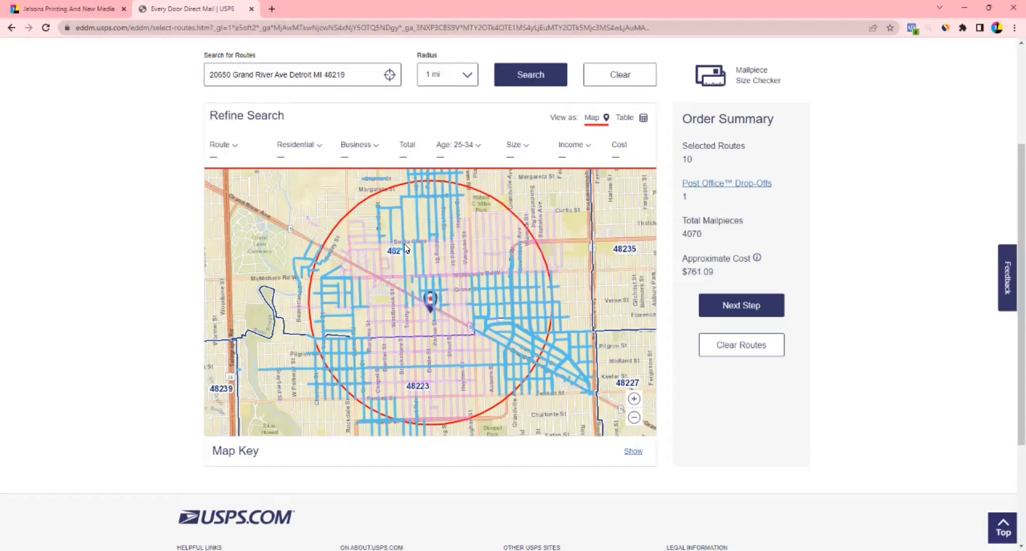
# Toggle several routes around the 48219 label, then clear the order to 0 routes and $0.00
pyautogui.click(393, 247)
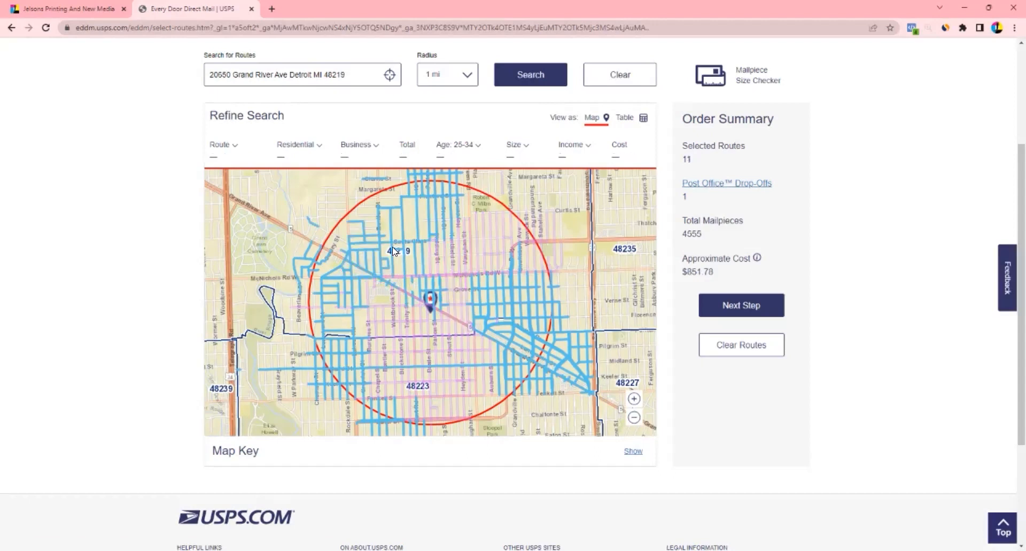
pyautogui.click(348, 273)
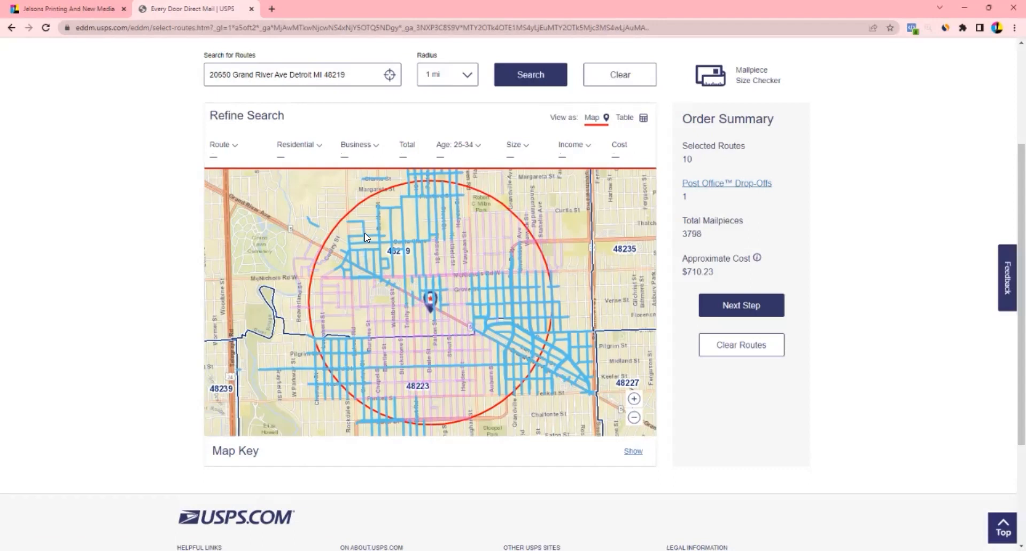
pyautogui.click(364, 233)
pyautogui.click(400, 206)
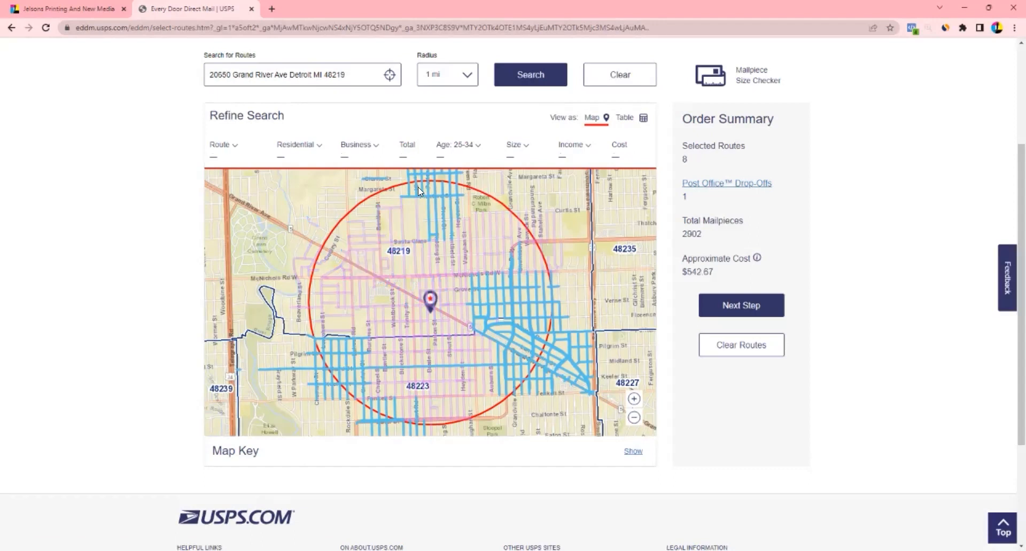
pyautogui.click(741, 345)
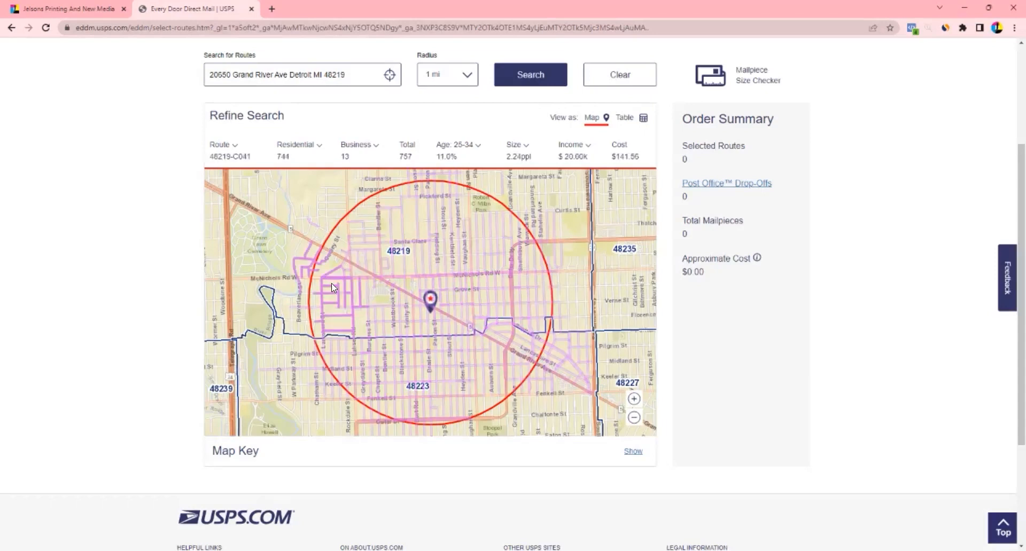
# Zoom in on the map and pan south-east past the pin toward 48223
pyautogui.scroll(1, 359, 295)
pyautogui.scroll(2, 391, 316)
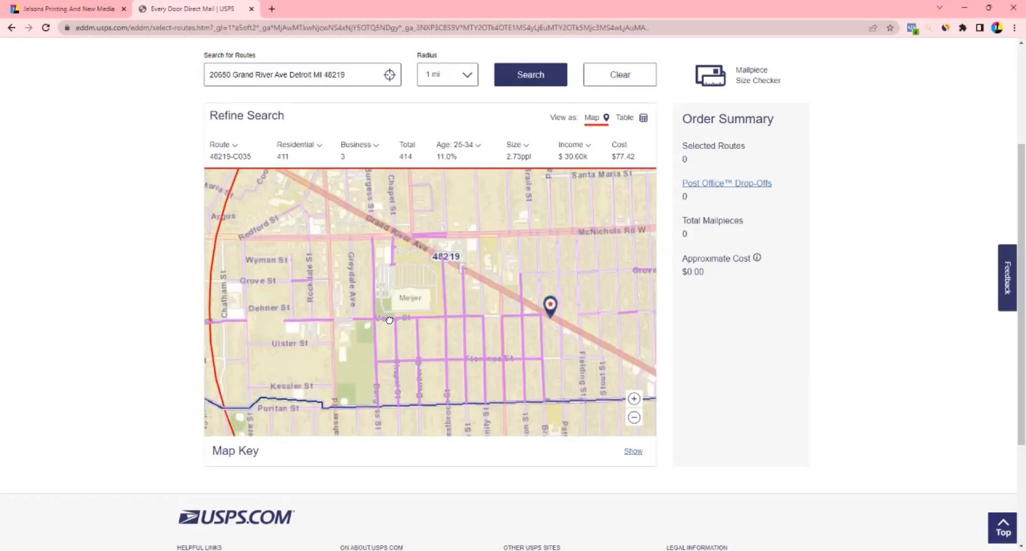
pyautogui.moveTo(378, 372); pyautogui.dragTo(248, 303)
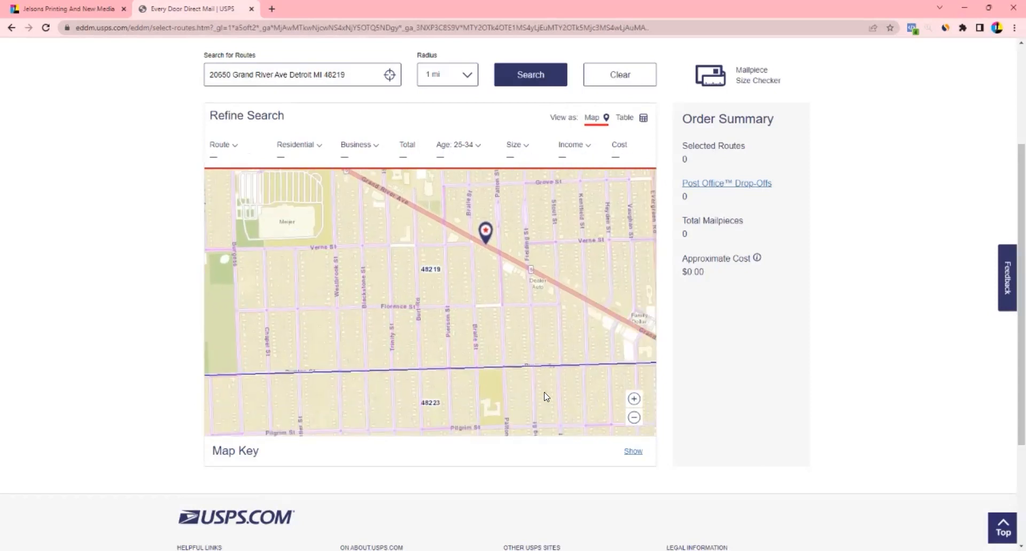
pyautogui.moveTo(542, 390); pyautogui.dragTo(399, 339)
pyautogui.moveTo(583, 313); pyautogui.dragTo(427, 294)
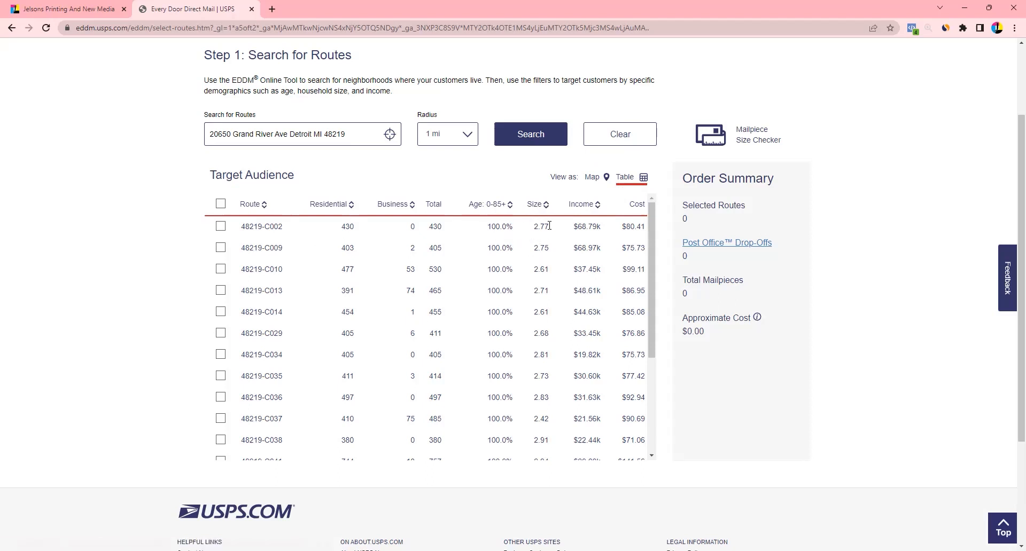
# Sort the 1 mi routes by lowest income after trying Size and Age sorts, then view them on the map
pyautogui.click(584, 209)
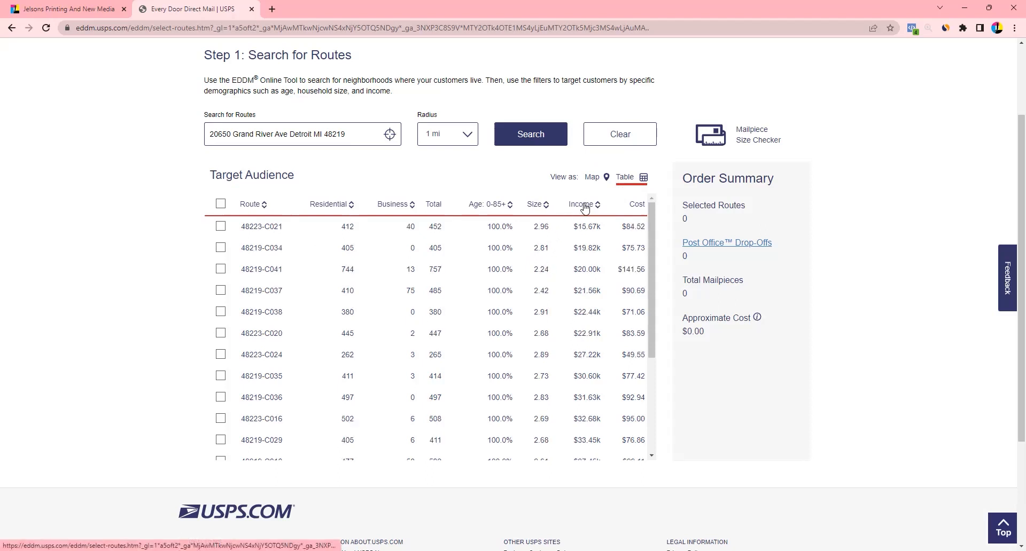
pyautogui.click(538, 207)
pyautogui.click(500, 212)
pyautogui.click(500, 211)
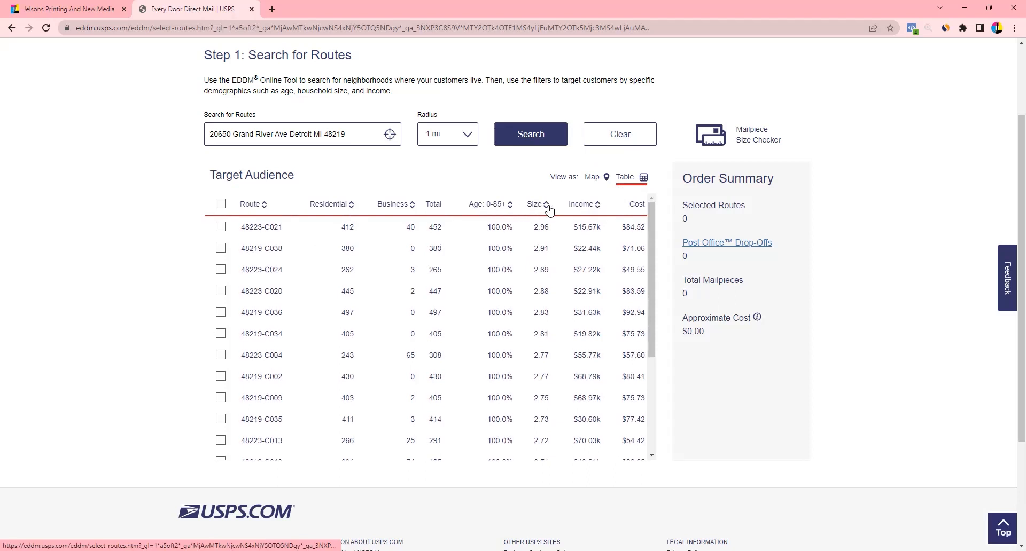
pyautogui.click(576, 207)
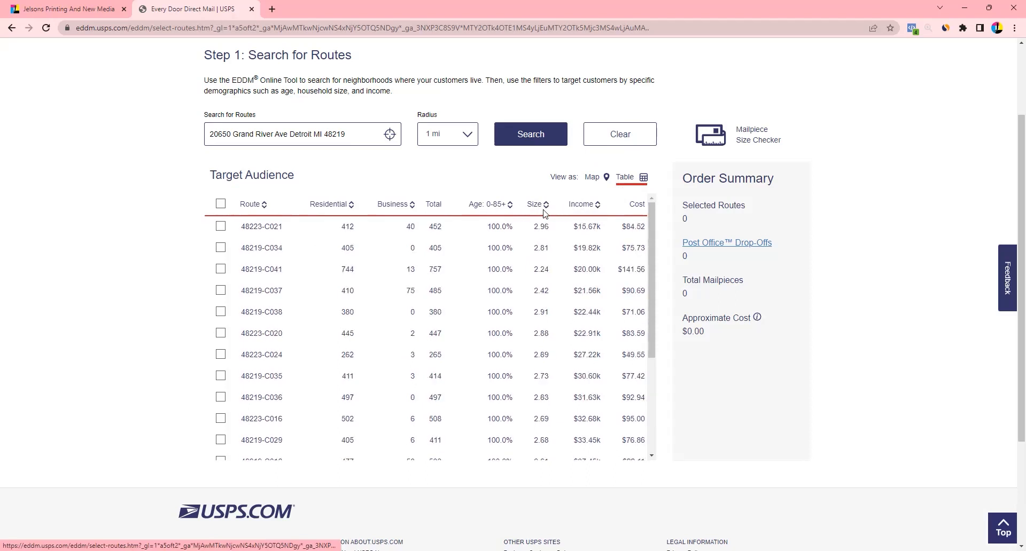
pyautogui.click(592, 179)
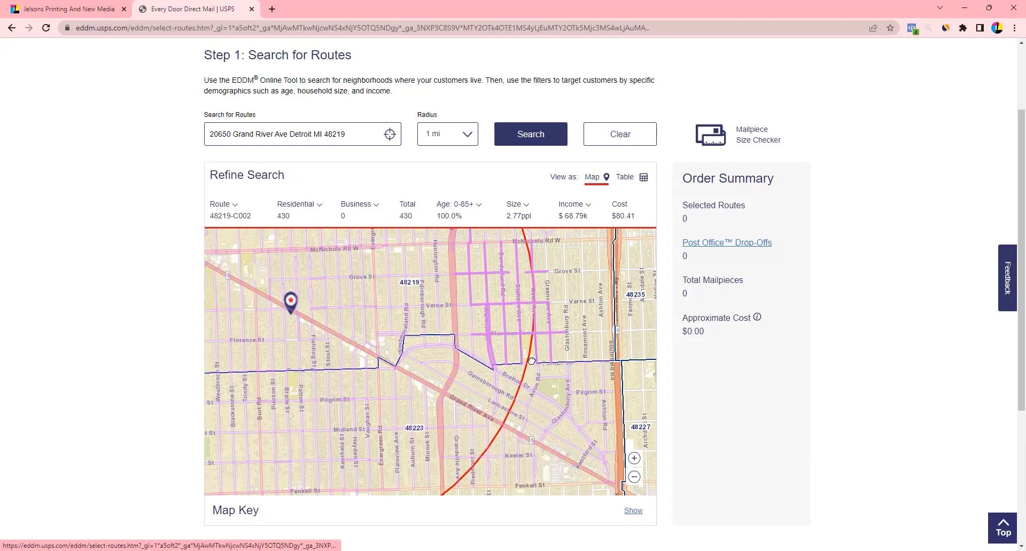
# Pan the map, then narrow the Age filter range to 25–34
pyautogui.moveTo(532, 362); pyautogui.dragTo(650, 457)
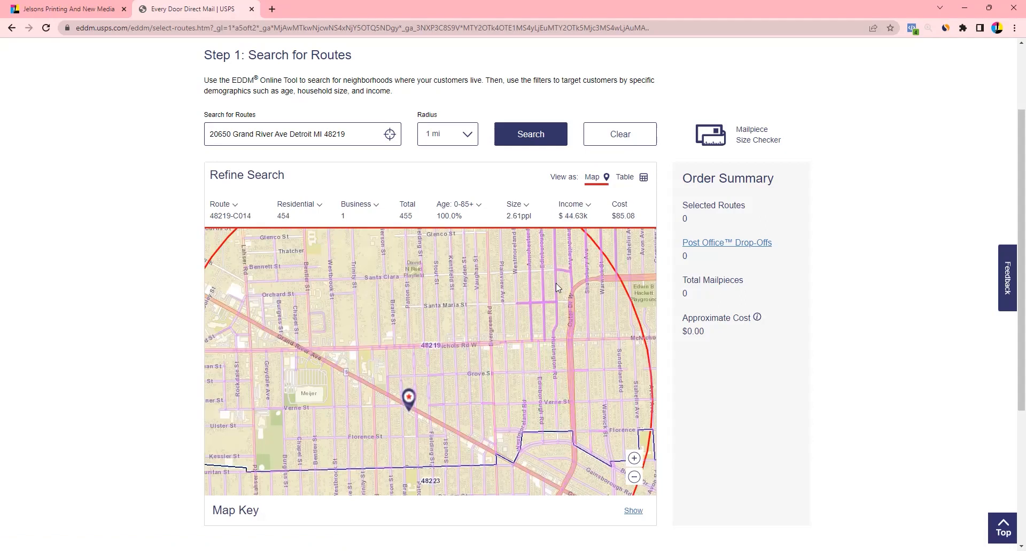
pyautogui.click(479, 212)
pyautogui.moveTo(322, 272); pyautogui.dragTo(315, 275)
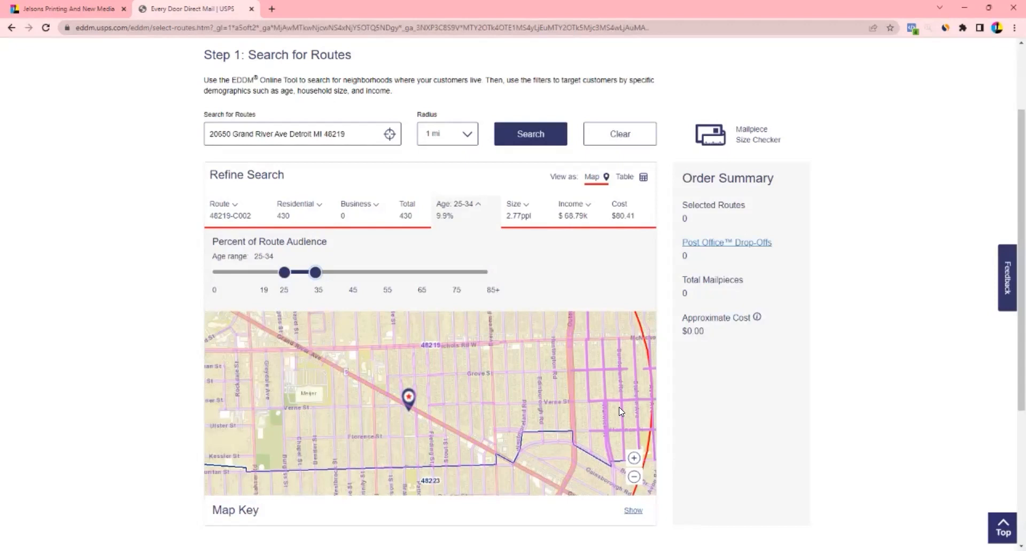
# Move both age slider handles so the audience range becomes 55–64
pyautogui.moveTo(316, 273); pyautogui.dragTo(419, 281)
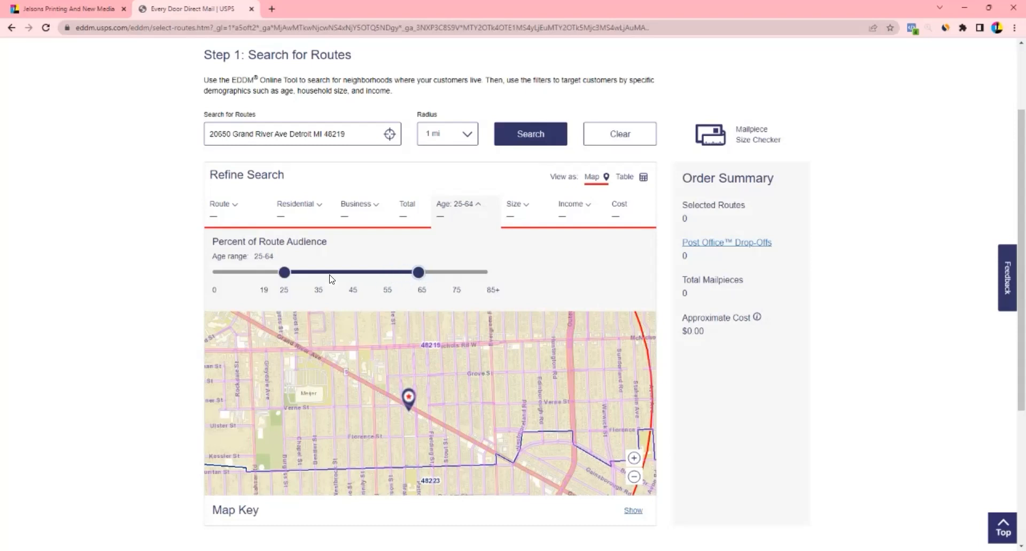
pyautogui.moveTo(284, 272); pyautogui.dragTo(383, 284)
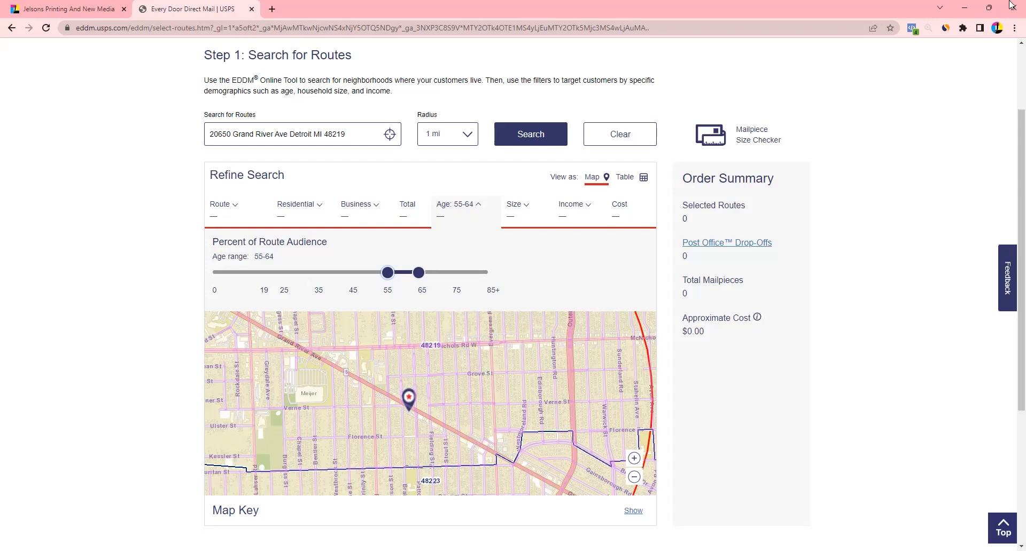
# Toggle the household Size filter panel, then show average household income, e.g. 48219-C036 at $31.63k
pyautogui.click(526, 208)
pyautogui.click(527, 208)
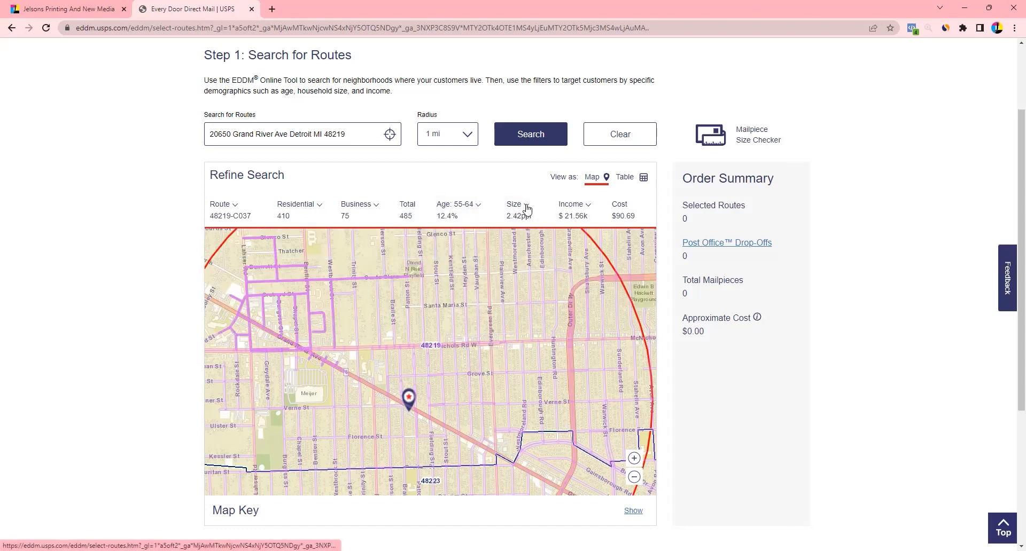
pyautogui.click(527, 209)
pyautogui.click(527, 209)
pyautogui.click(527, 208)
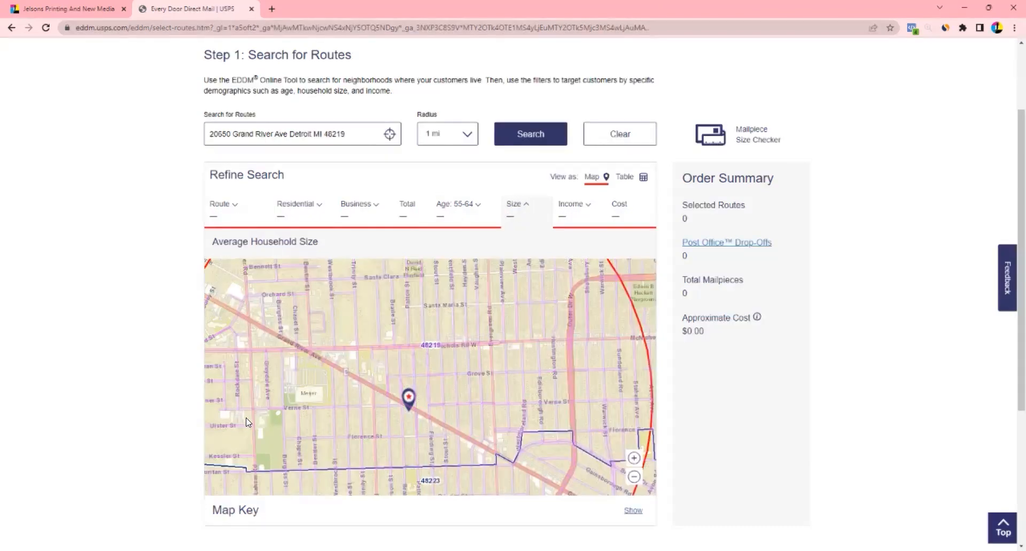
pyautogui.click(585, 207)
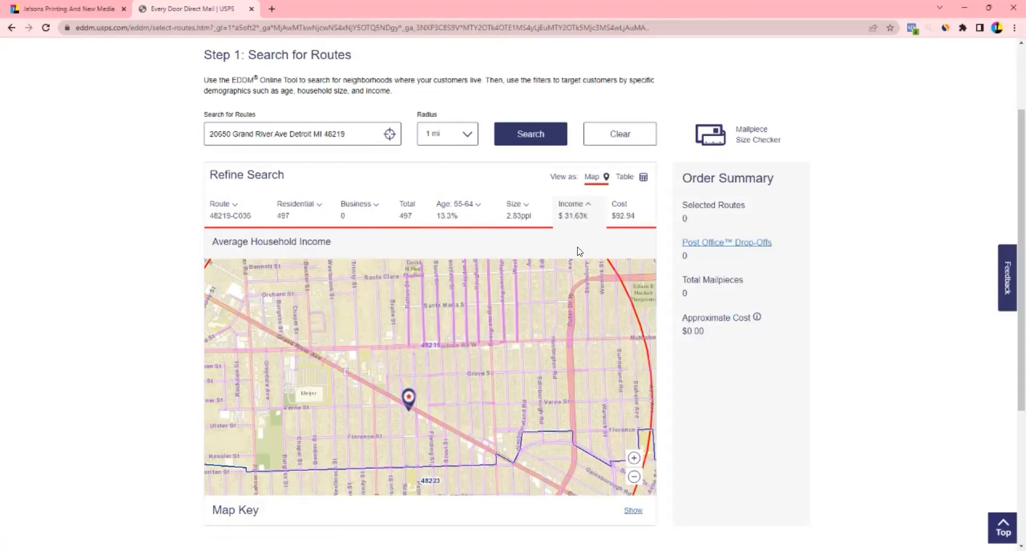
# List routes in Table view sorted by household size, largest first, with 48223-C021 at 2.96 on top
pyautogui.click(643, 177)
pyautogui.click(582, 213)
pyautogui.scroll(-1, 569, 309)
pyautogui.scroll(3, 568, 331)
pyautogui.scroll(2, 584, 362)
pyautogui.click(545, 313)
pyautogui.scroll(-3, 541, 378)
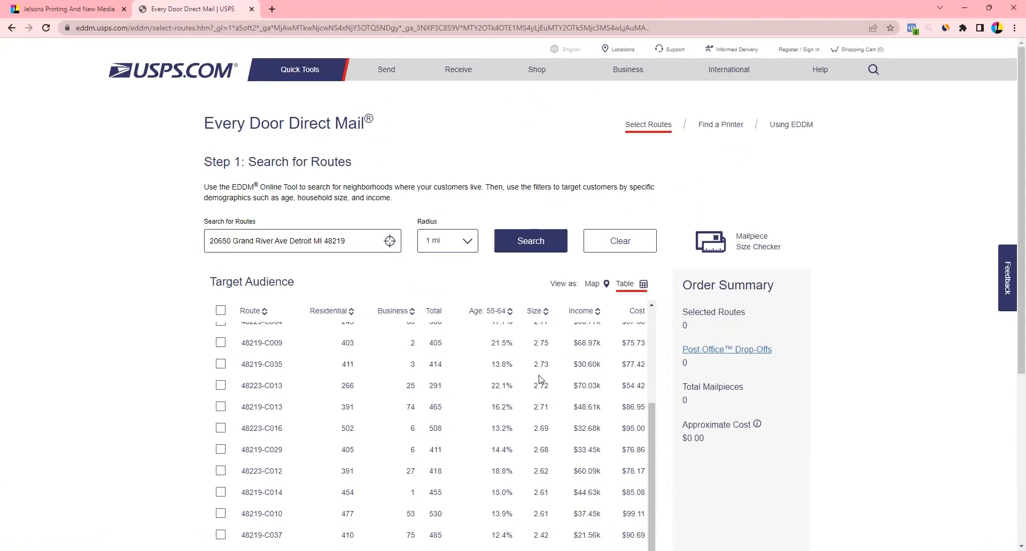
pyautogui.scroll(-2, 552, 514)
pyautogui.scroll(4, 546, 406)
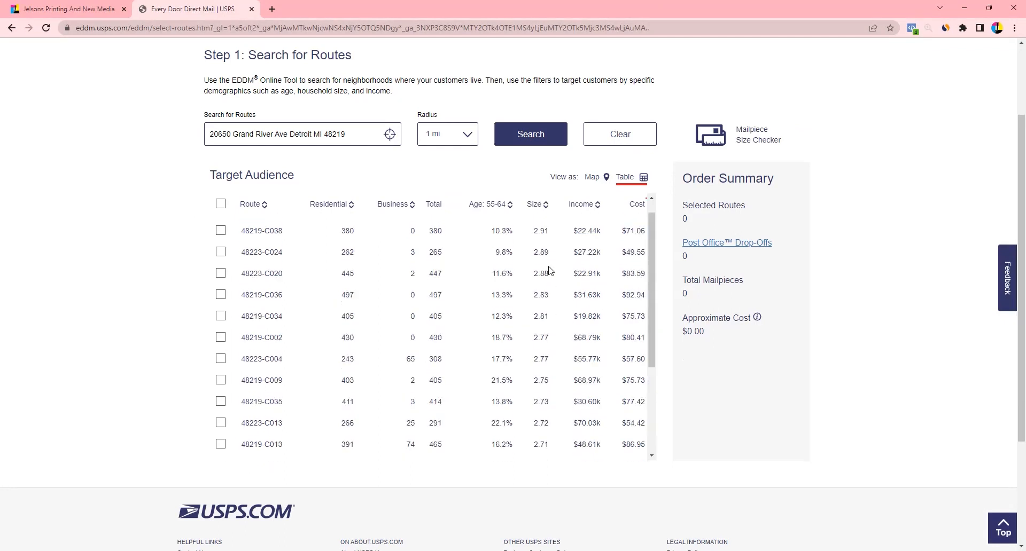
pyautogui.scroll(1, 539, 243)
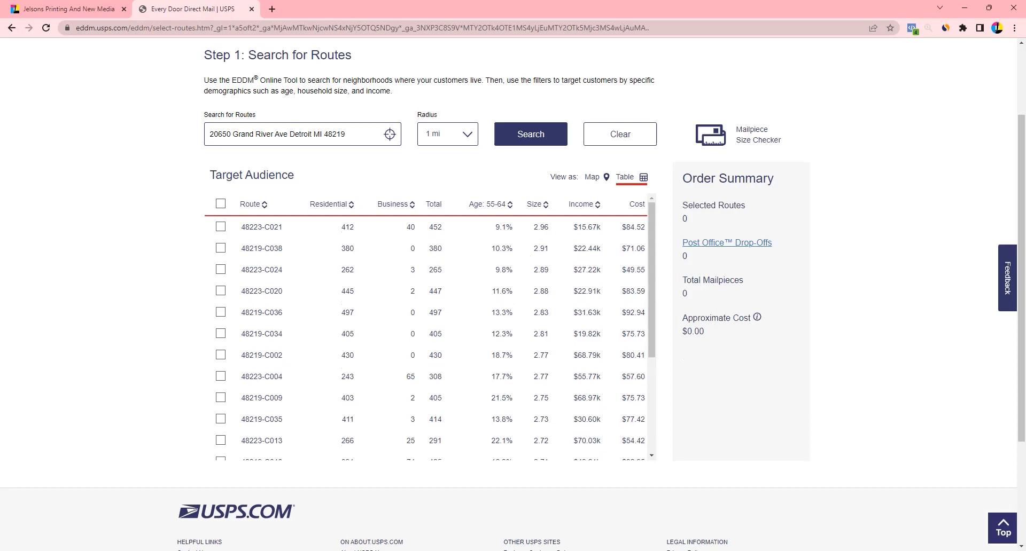
# Select routes 48223-C024, 48223-C020, 48219-C036 and 48219-C034 and view them on the map
pyautogui.click(220, 269)
pyautogui.click(220, 290)
pyautogui.click(220, 312)
pyautogui.click(220, 334)
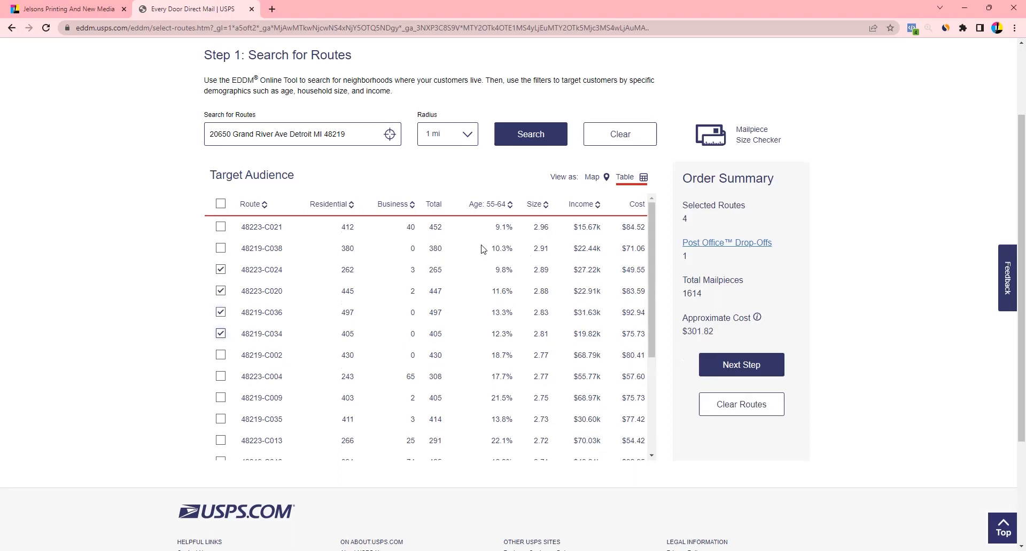
pyautogui.click(595, 179)
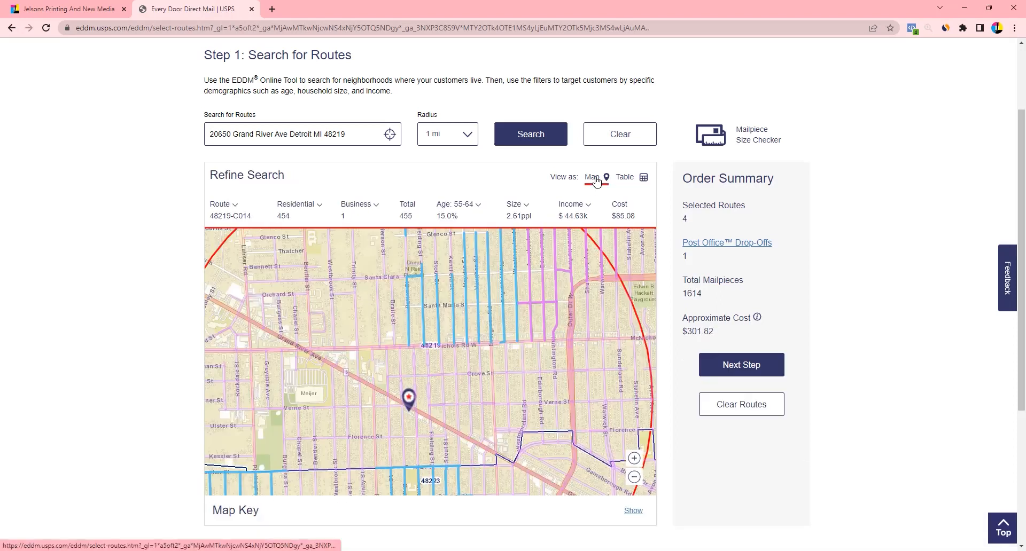
# Zoom out, deselect all four chosen routes on the map, and recentre the search circle
pyautogui.scroll(-1, 536, 297)
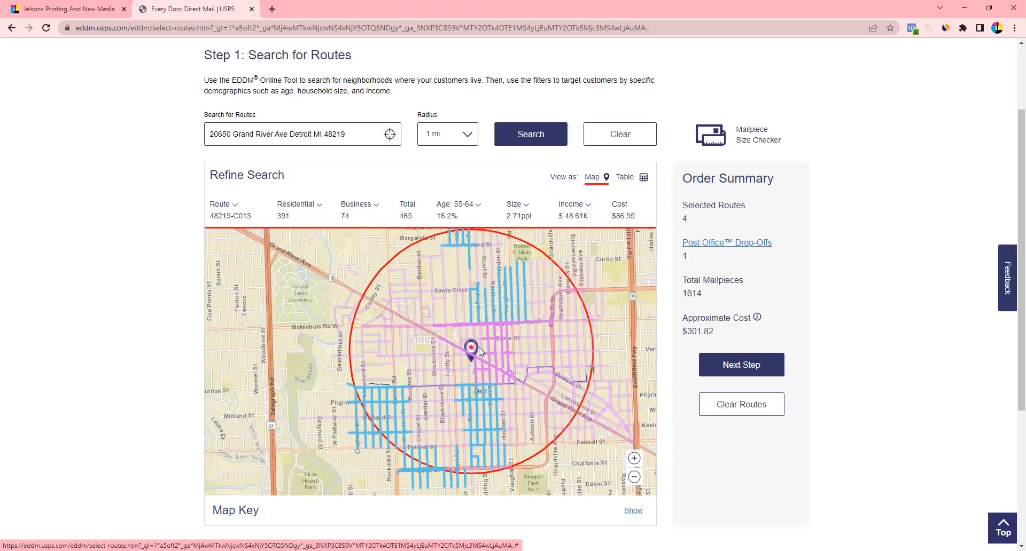
pyautogui.click(486, 281)
pyautogui.click(463, 248)
pyautogui.click(399, 410)
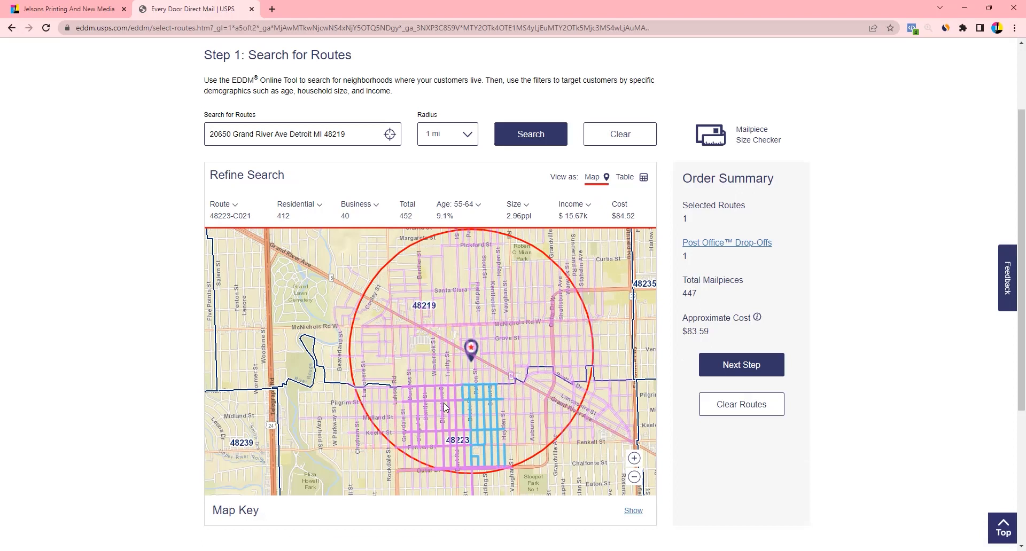
pyautogui.click(467, 404)
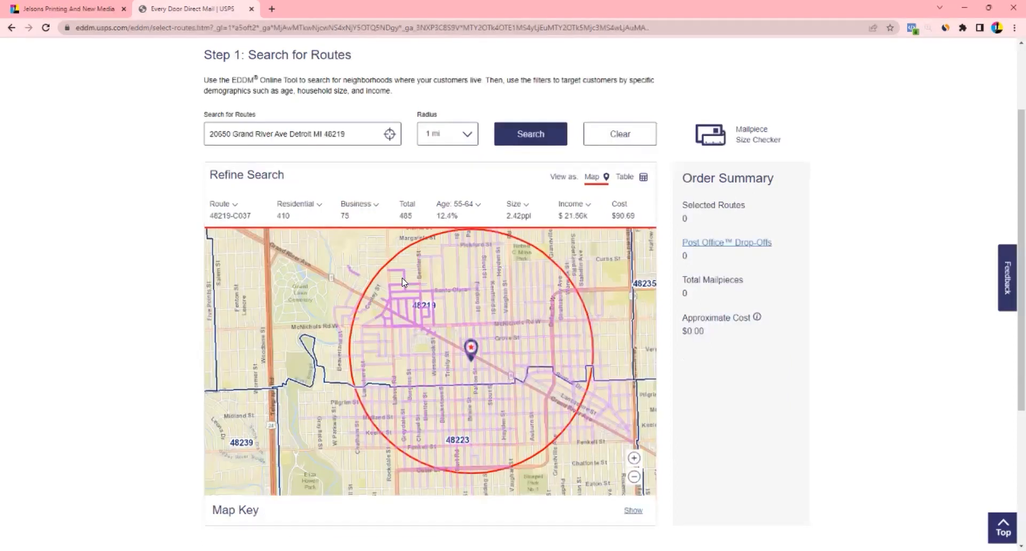
pyautogui.moveTo(505, 392); pyautogui.dragTo(462, 391)
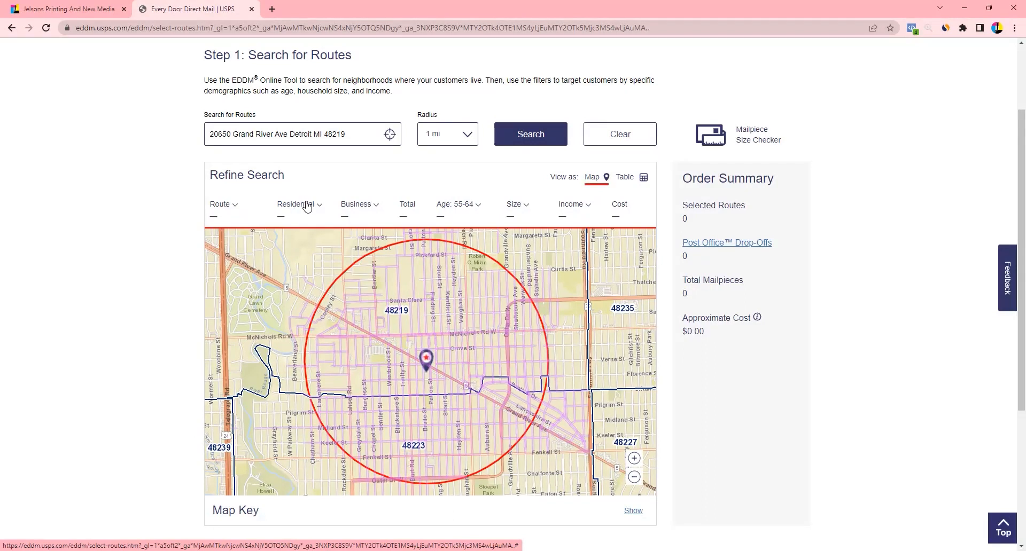
pyautogui.click(299, 206)
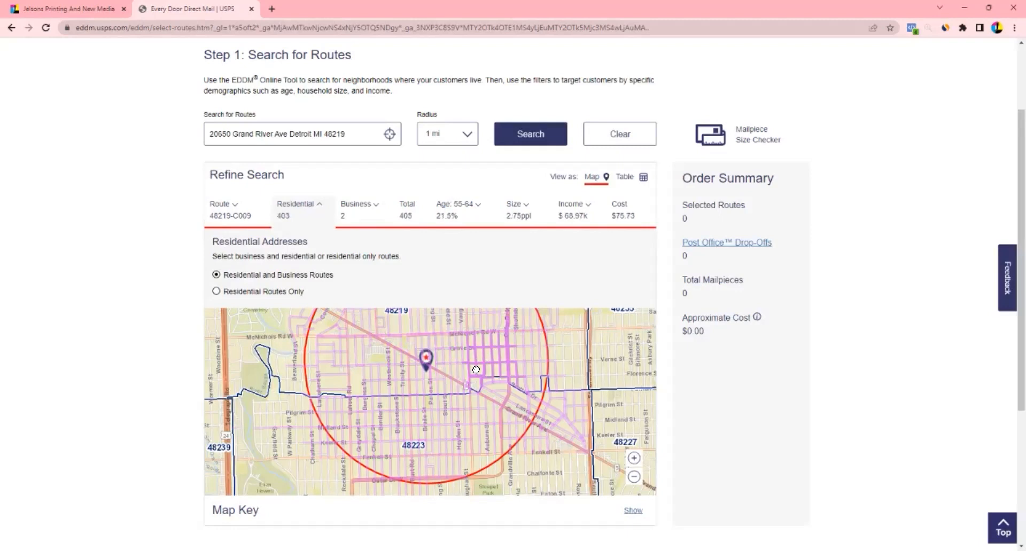
pyautogui.moveTo(476, 370); pyautogui.dragTo(471, 403)
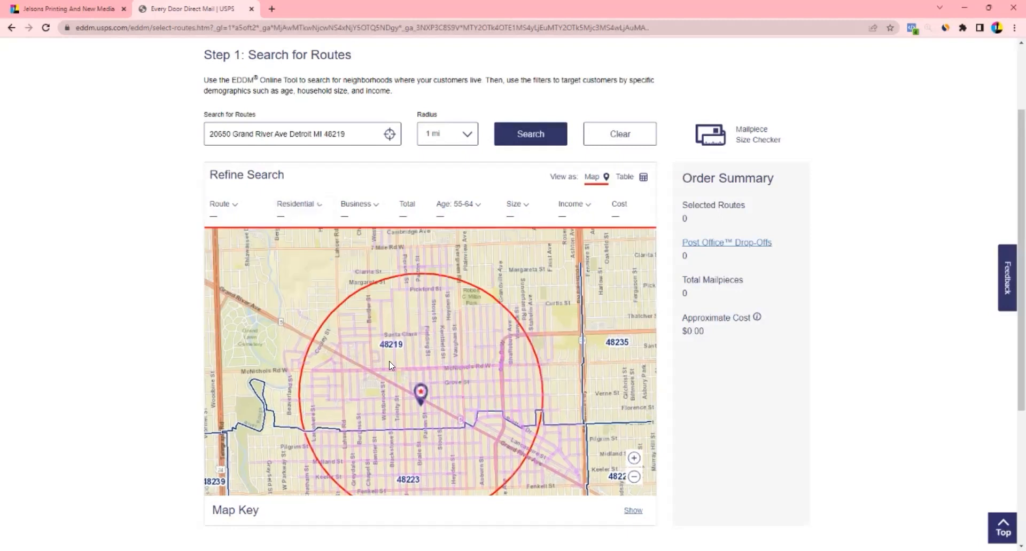
pyautogui.click(293, 204)
pyautogui.click(216, 291)
pyautogui.click(171, 314)
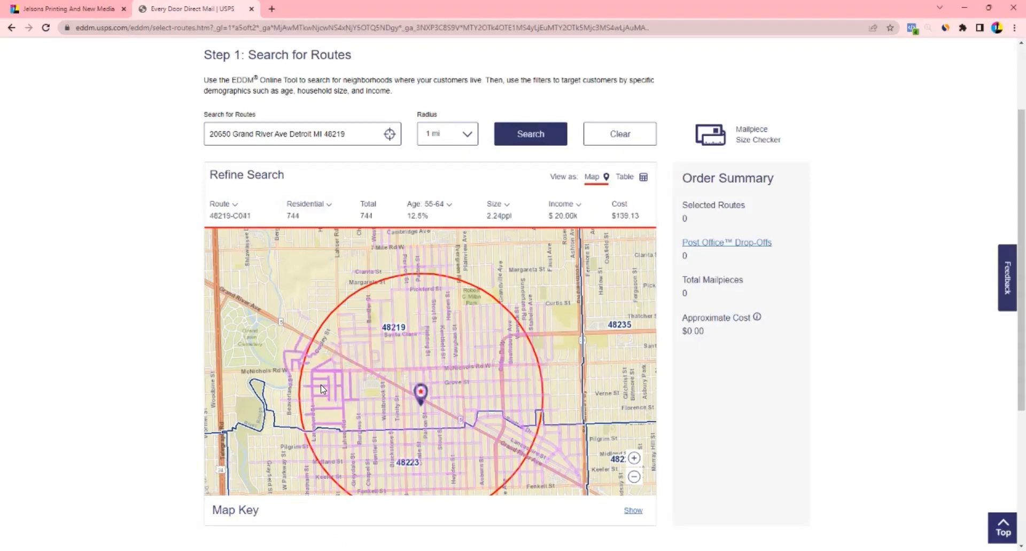
pyautogui.click(301, 204)
pyautogui.click(216, 275)
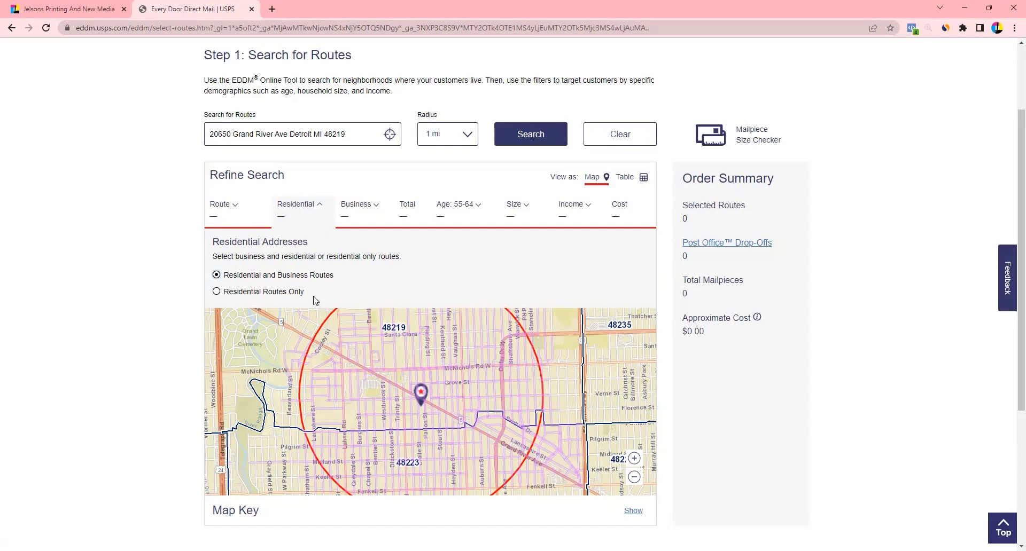
pyautogui.moveTo(418, 330)
pyautogui.moveTo(418, 333); pyautogui.dragTo(461, 329)
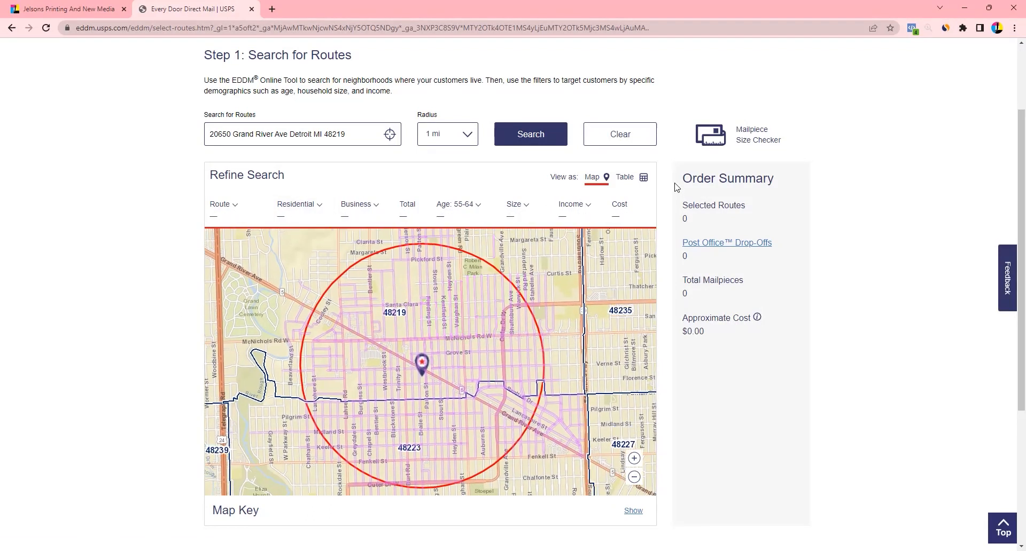
# In the route table, select every route in the search area
pyautogui.click(629, 180)
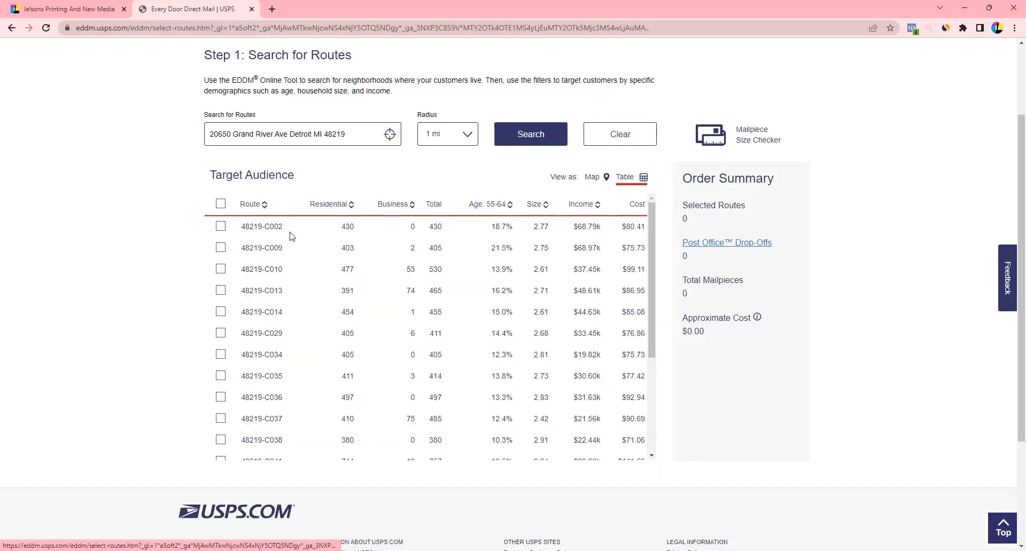
pyautogui.click(221, 204)
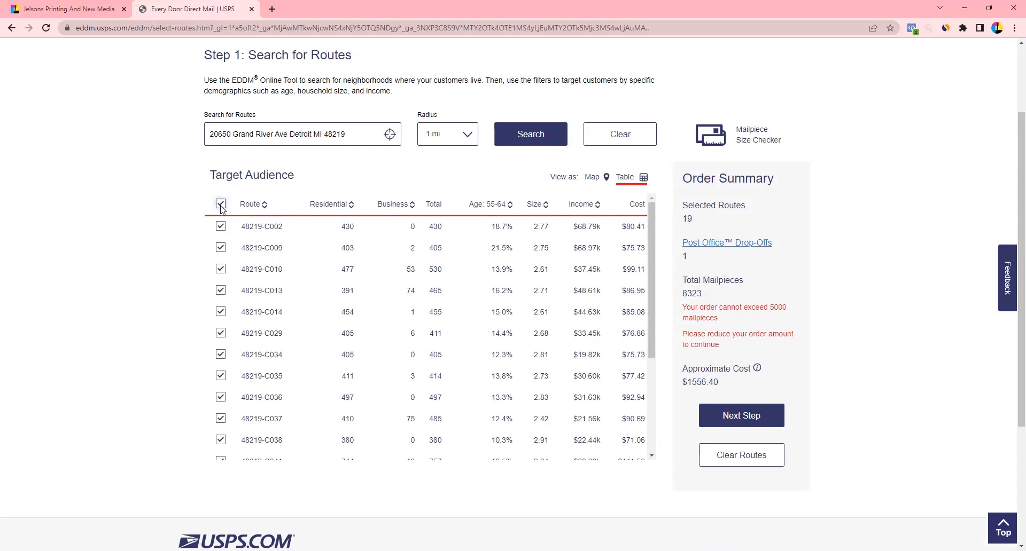
pyautogui.scroll(-6, 579, 354)
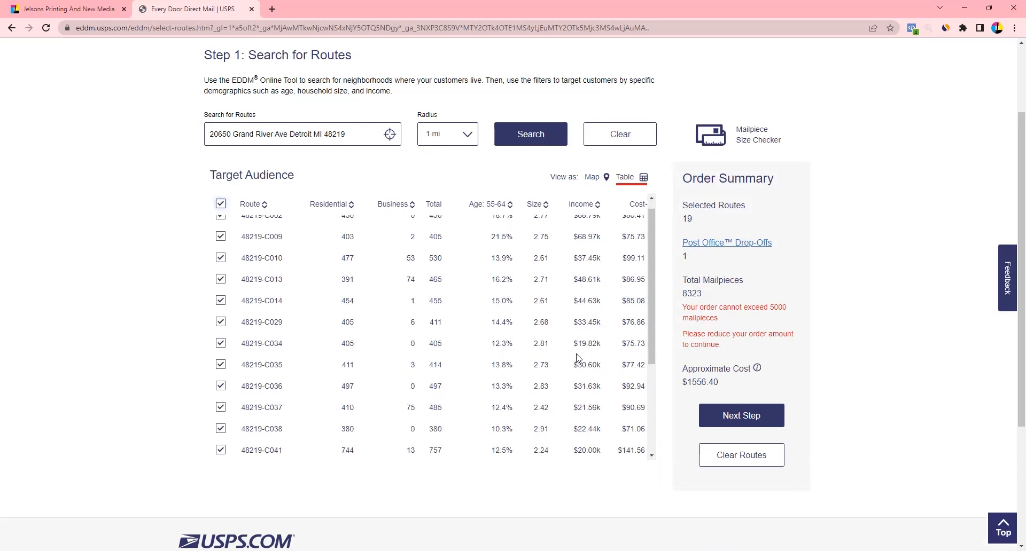
# Uncheck 48223-C024, C021, C020, C016, C013, C004 and 48219-C041, re-ticking 48219-C038 to reach 4877 pieces
pyautogui.click(221, 262)
pyautogui.click(220, 241)
pyautogui.click(220, 219)
pyautogui.click(221, 198)
pyautogui.click(221, 178)
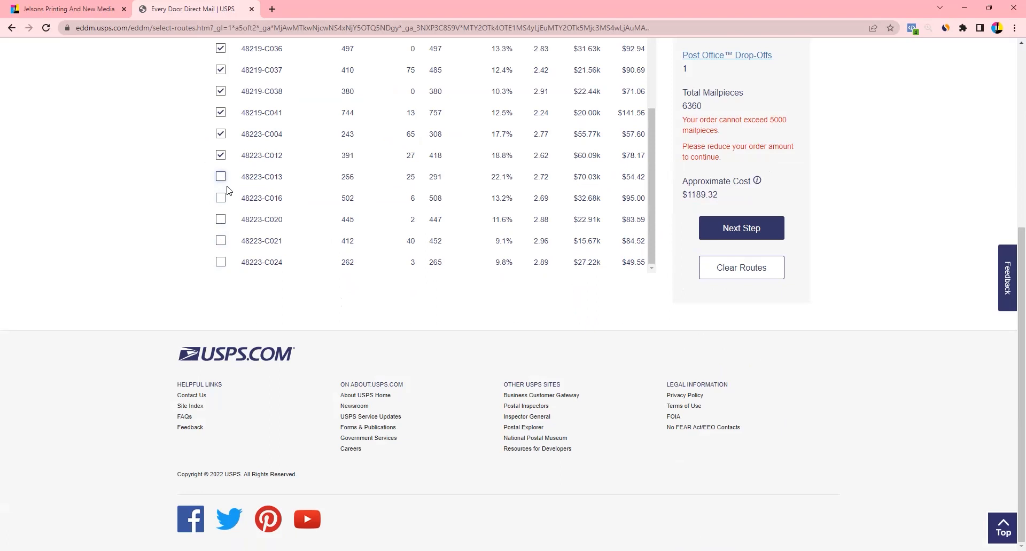
pyautogui.scroll(1, 212, 245)
pyautogui.click(221, 188)
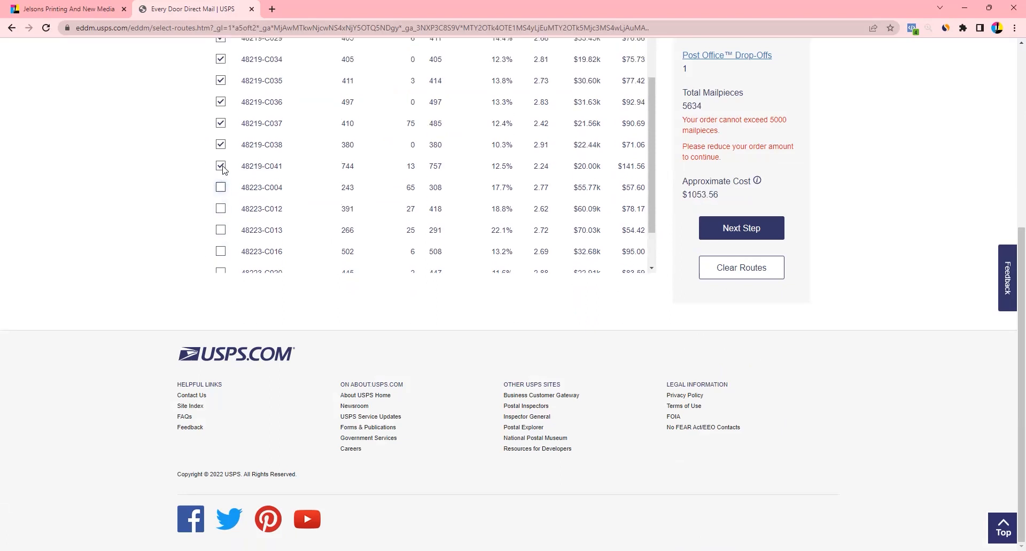
pyautogui.click(221, 166)
pyautogui.click(221, 171)
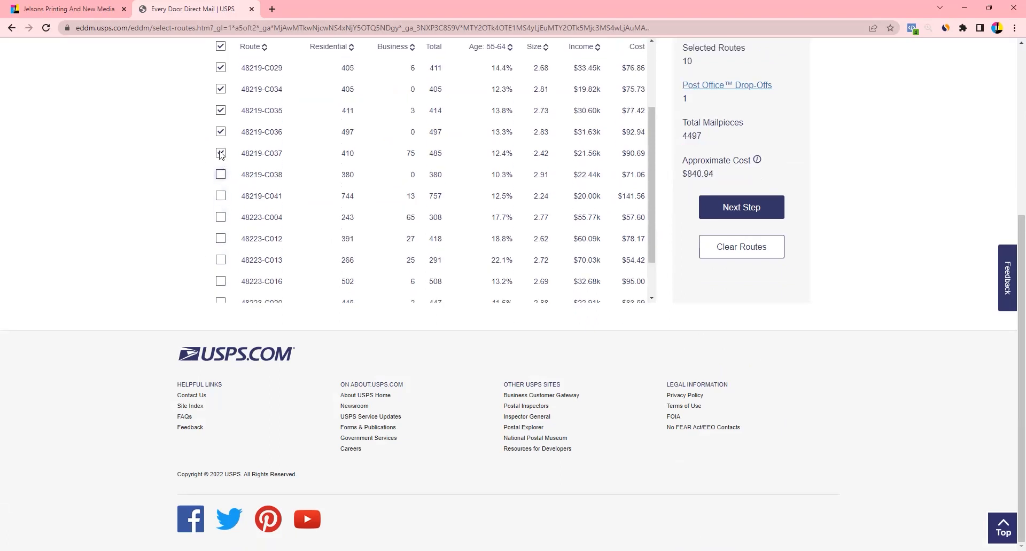
pyautogui.click(221, 176)
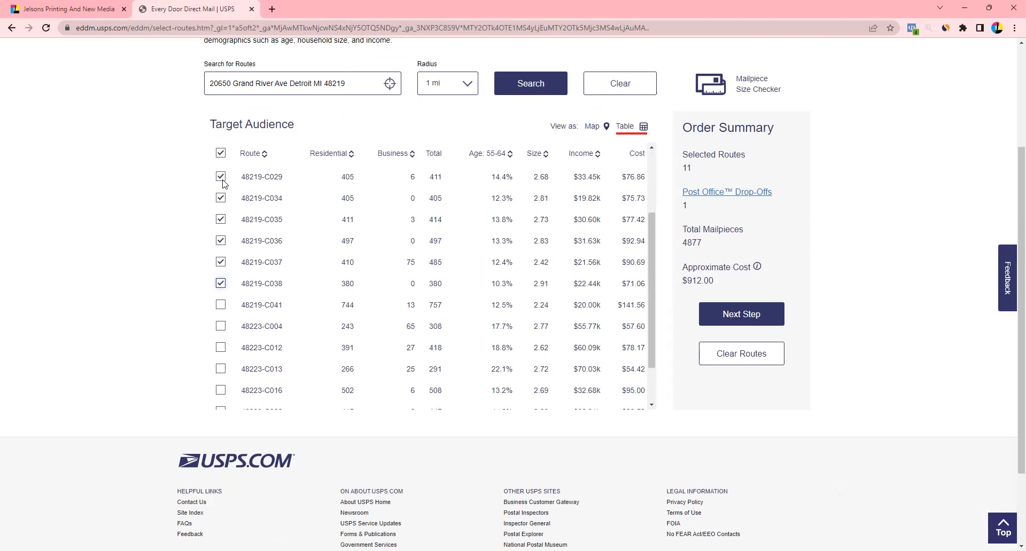
# Deselect every 48219 route except C041, which is added to the selection
pyautogui.scroll(2, 224, 184)
pyautogui.scroll(-1, 253, 339)
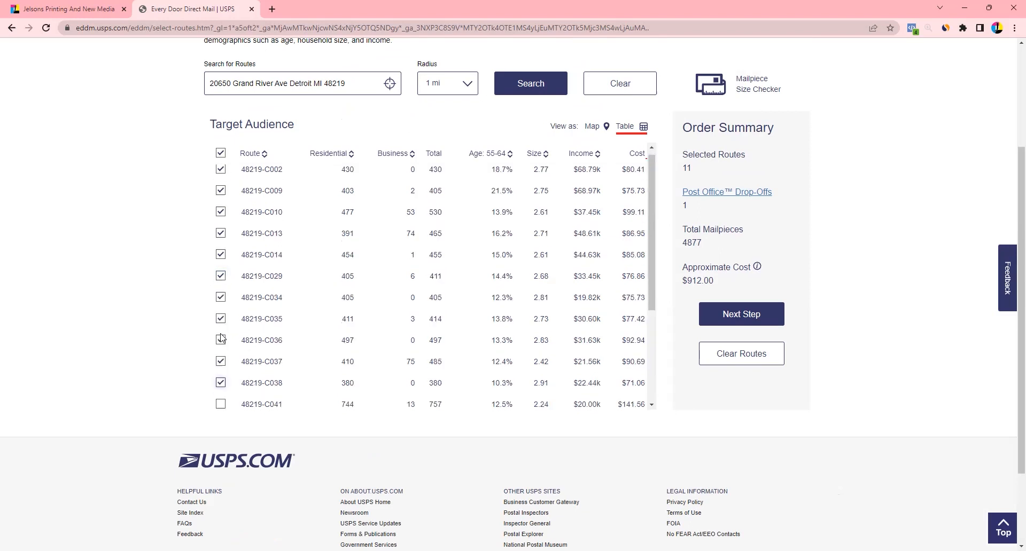
pyautogui.click(221, 336)
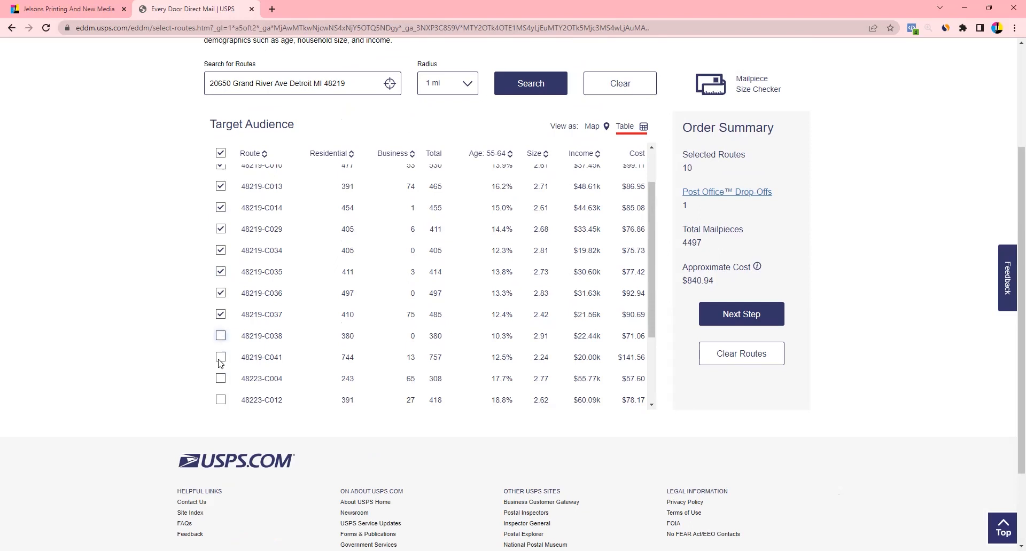
pyautogui.click(221, 358)
pyautogui.click(220, 315)
pyautogui.click(221, 293)
pyautogui.click(220, 251)
pyautogui.click(221, 229)
pyautogui.click(221, 272)
pyautogui.click(221, 208)
pyautogui.click(221, 187)
pyautogui.scroll(1, 221, 214)
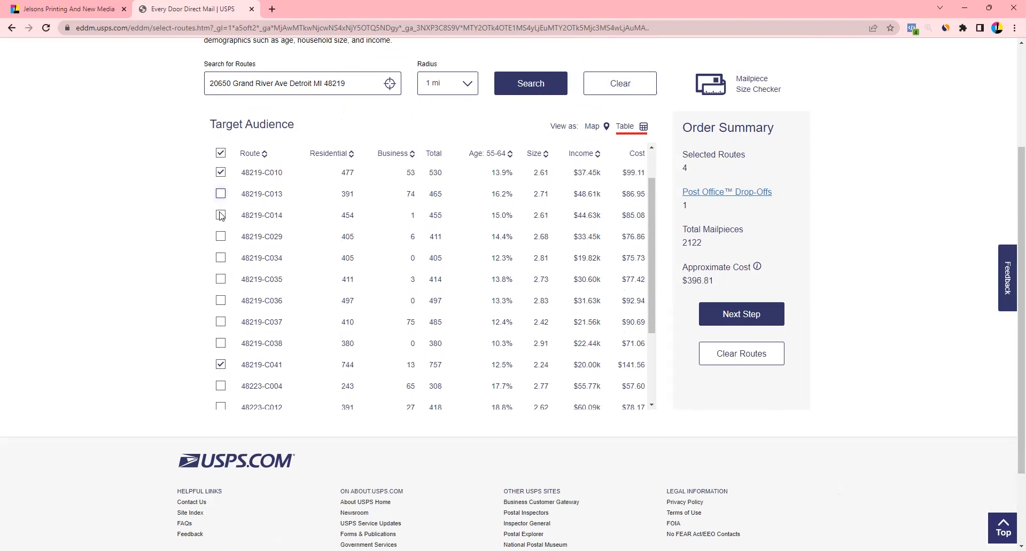
pyautogui.scroll(1, 221, 215)
pyautogui.click(220, 214)
pyautogui.click(220, 194)
pyautogui.click(220, 172)
pyautogui.scroll(1, 234, 218)
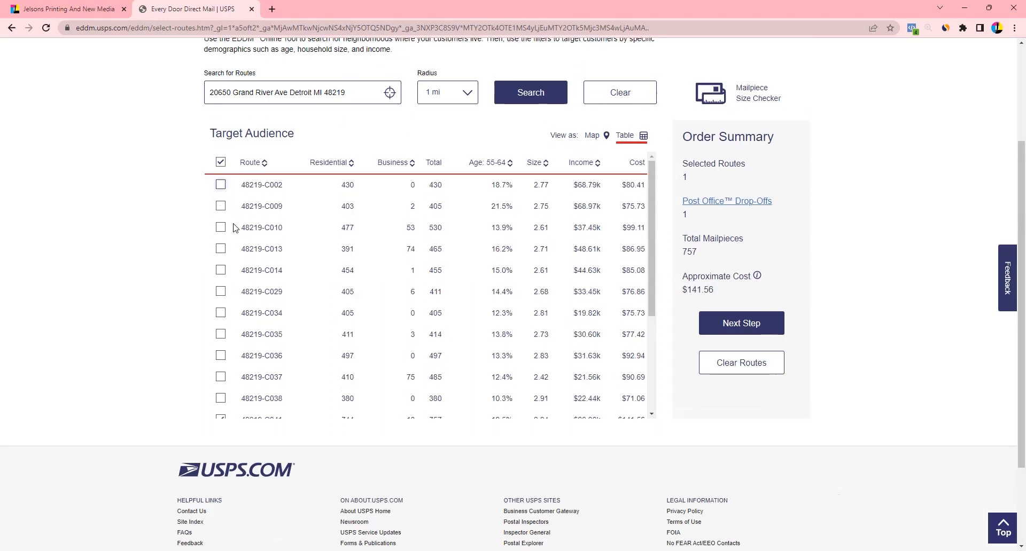
pyautogui.scroll(-4, 233, 228)
# Add 48223 routes C004, C012, C013, C016, C020, C021 and C024 to the order
pyautogui.click(221, 216)
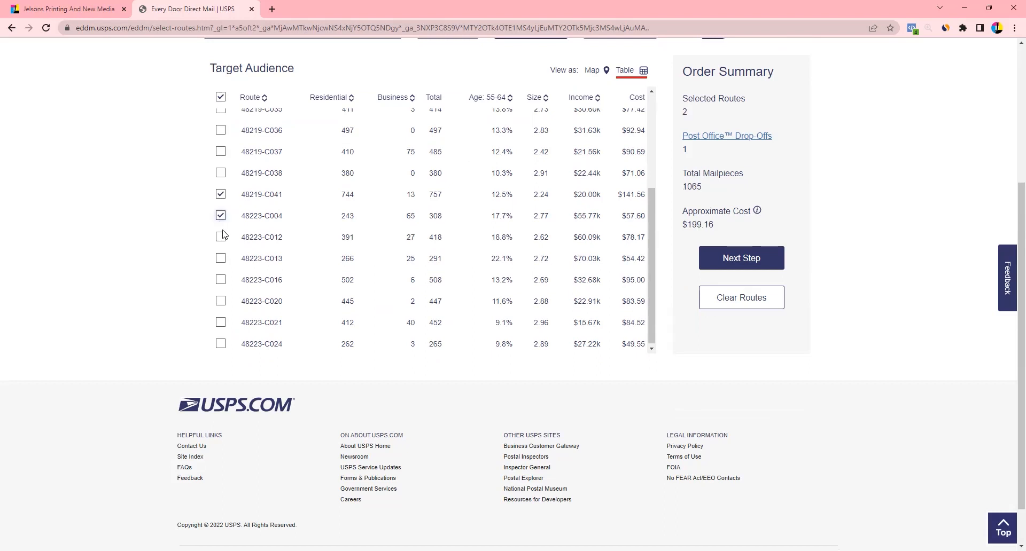
pyautogui.click(220, 237)
pyautogui.click(221, 258)
pyautogui.click(221, 281)
pyautogui.click(221, 302)
pyautogui.click(220, 323)
pyautogui.click(227, 343)
pyautogui.scroll(4, 140, 254)
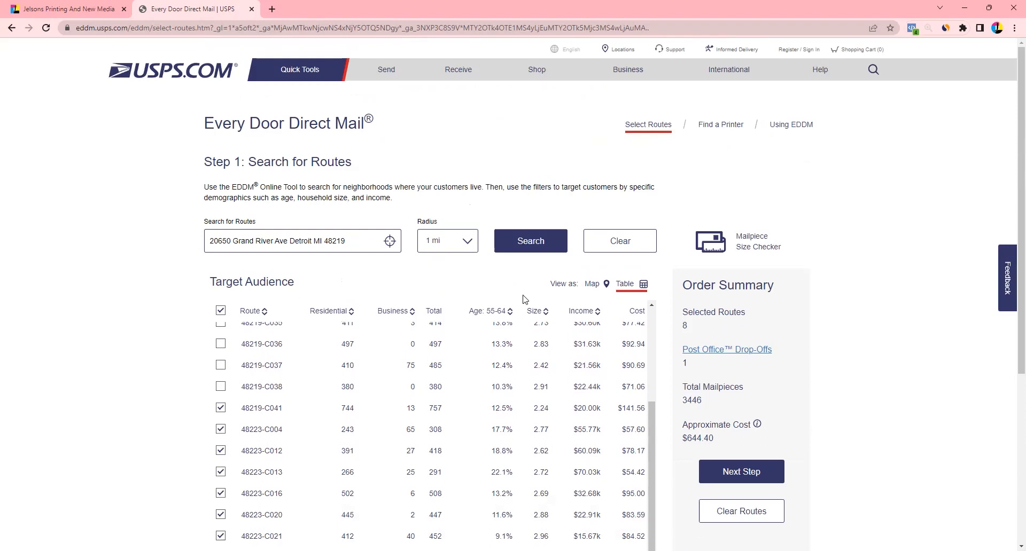
# Show the 8 selected routes (3446 mailpieces, $644.40) on the map view
pyautogui.click(594, 285)
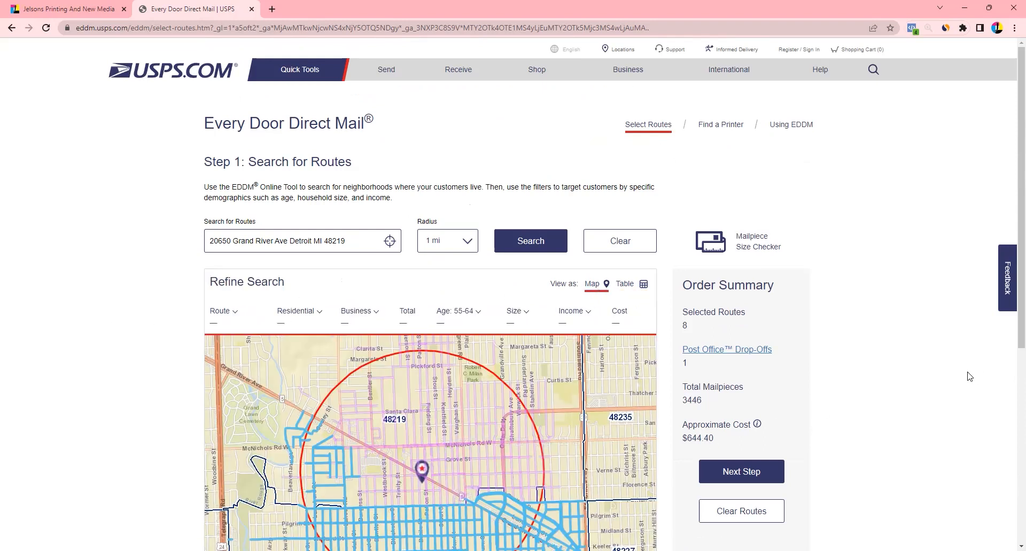
pyautogui.scroll(-2, 956, 377)
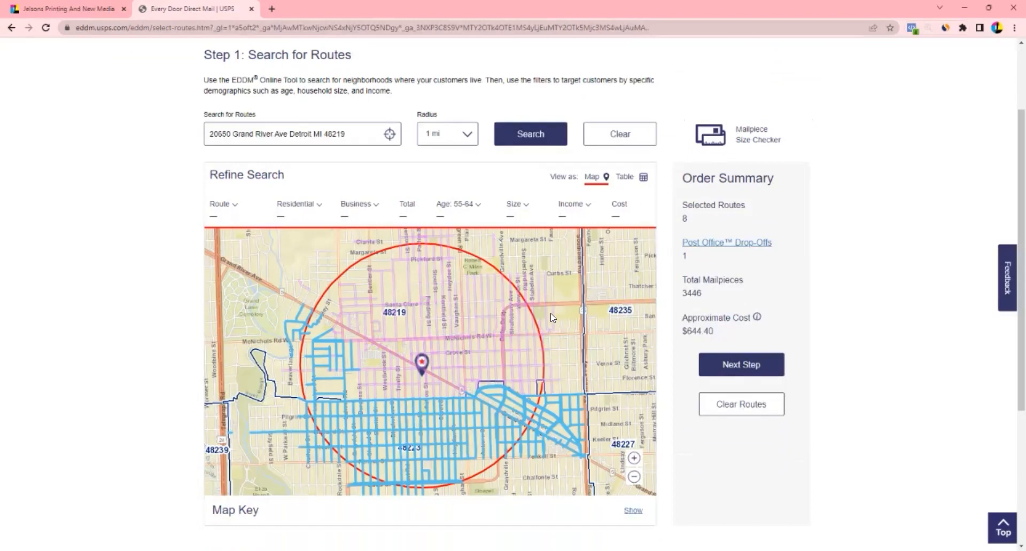
# Rerun the route search at a 3 mi radius, then widen it to 5 mi
pyautogui.click(457, 134)
pyautogui.click(451, 166)
pyautogui.click(517, 134)
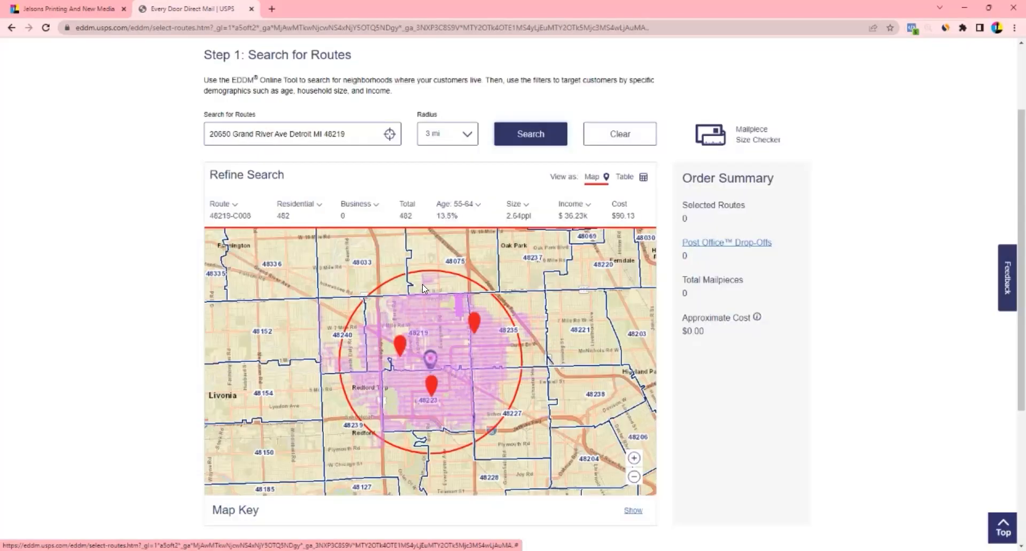
pyautogui.click(464, 134)
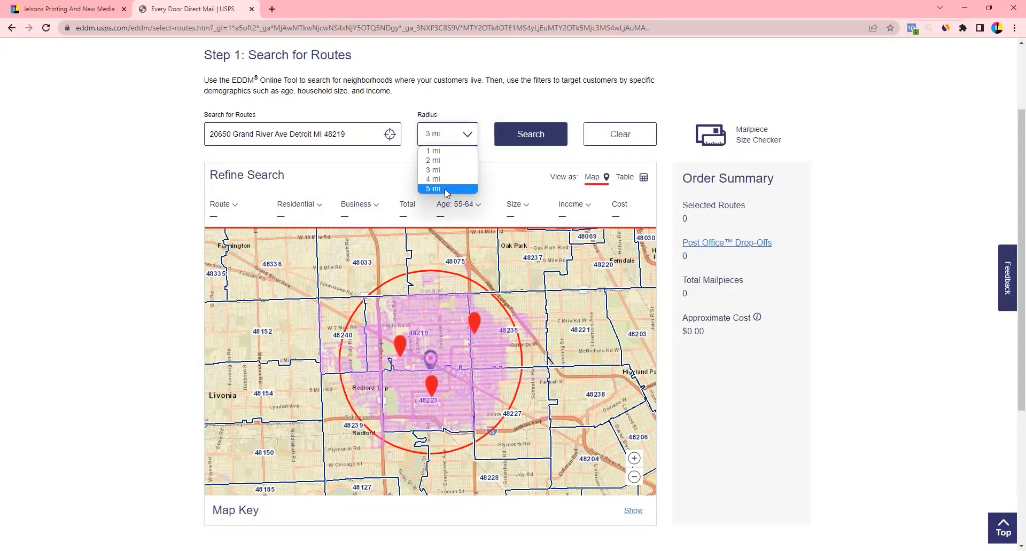
pyautogui.click(445, 189)
pyautogui.click(531, 134)
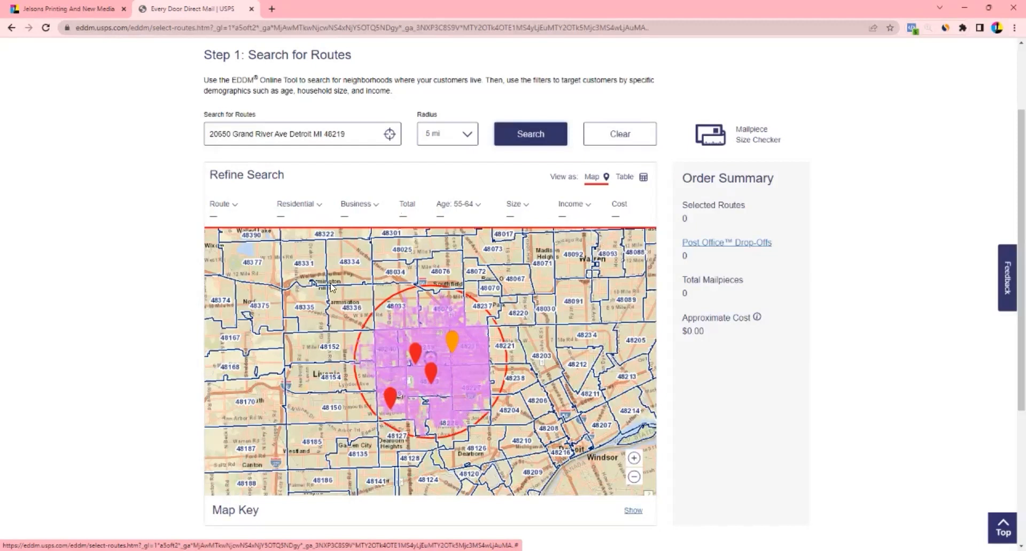
pyautogui.moveTo(304, 409); pyautogui.dragTo(418, 300)
pyautogui.moveTo(457, 475); pyautogui.dragTo(401, 384)
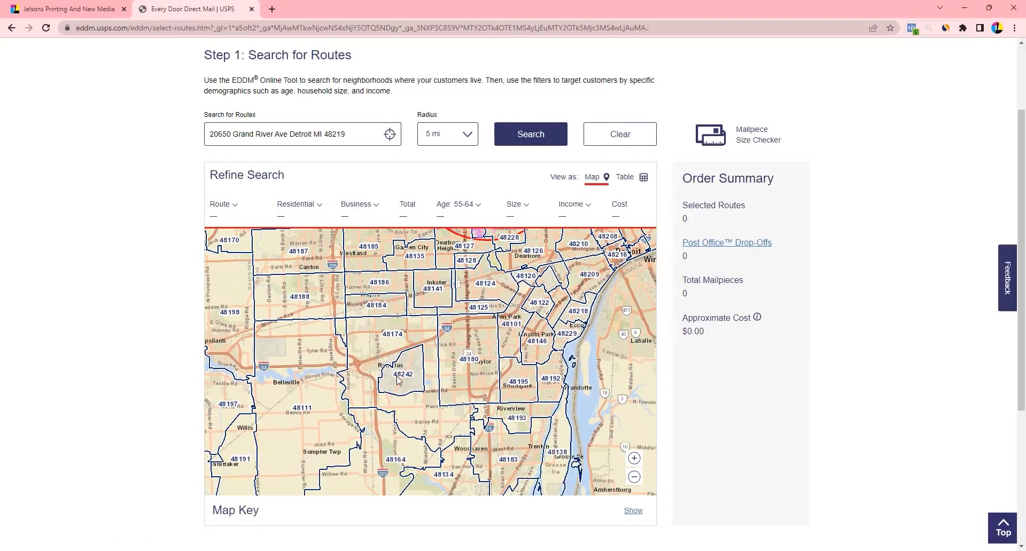
pyautogui.moveTo(513, 362); pyautogui.dragTo(483, 398)
pyautogui.moveTo(458, 308); pyautogui.dragTo(514, 378)
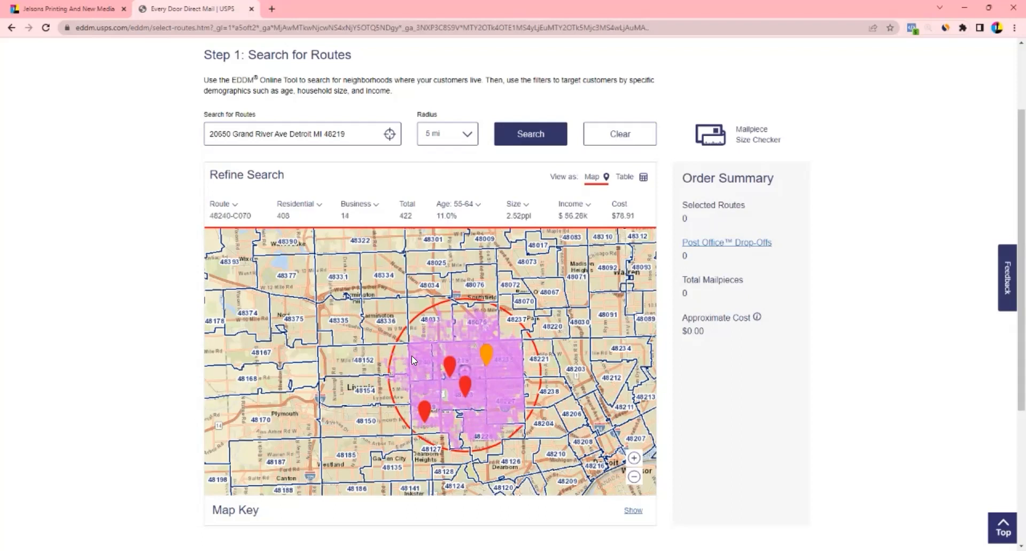
# Replace the address in the route search with ZIPs 48331, 48067, 48071 and 48141 and search
pyautogui.click(349, 134)
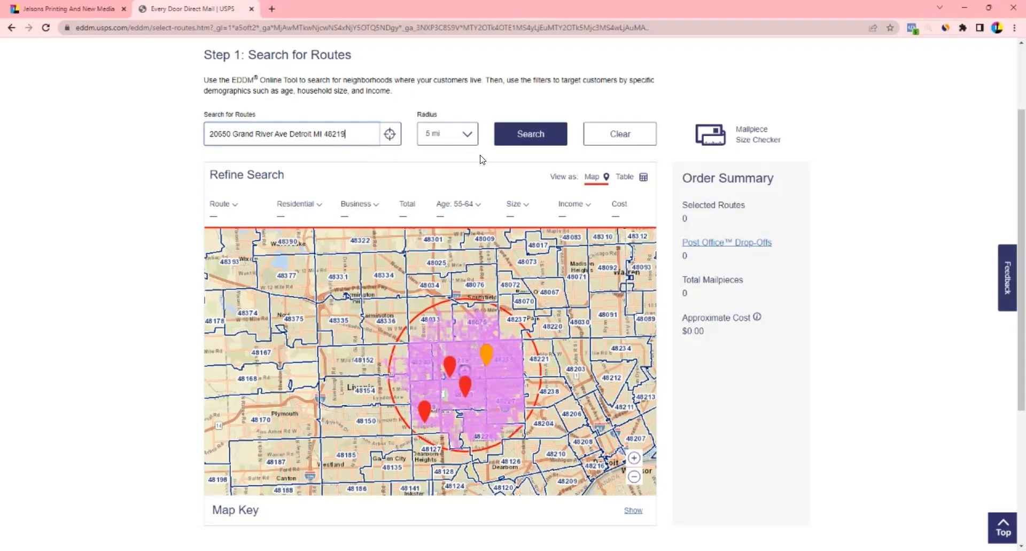
pyautogui.hotkey('ctrl', 'a')
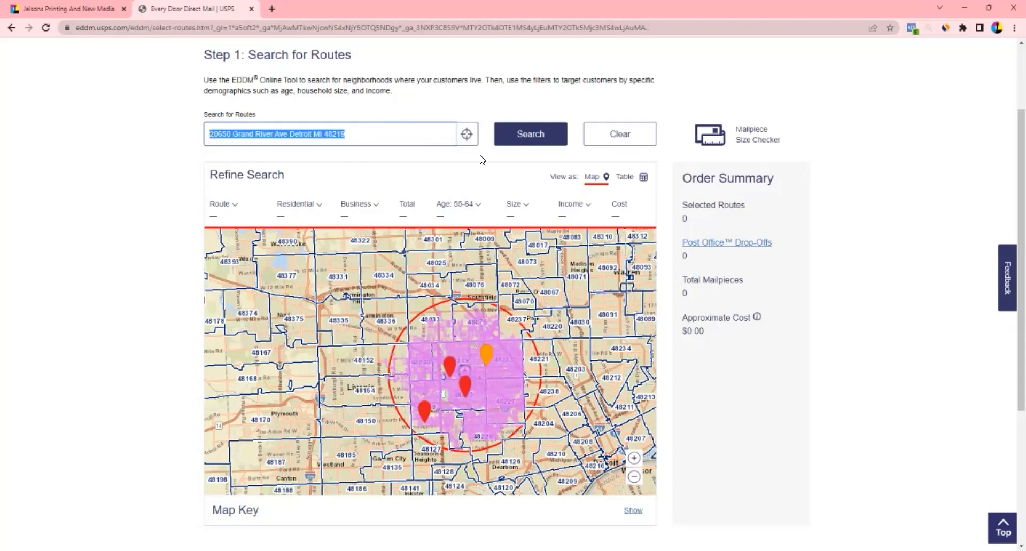
pyautogui.press('BackSpace')
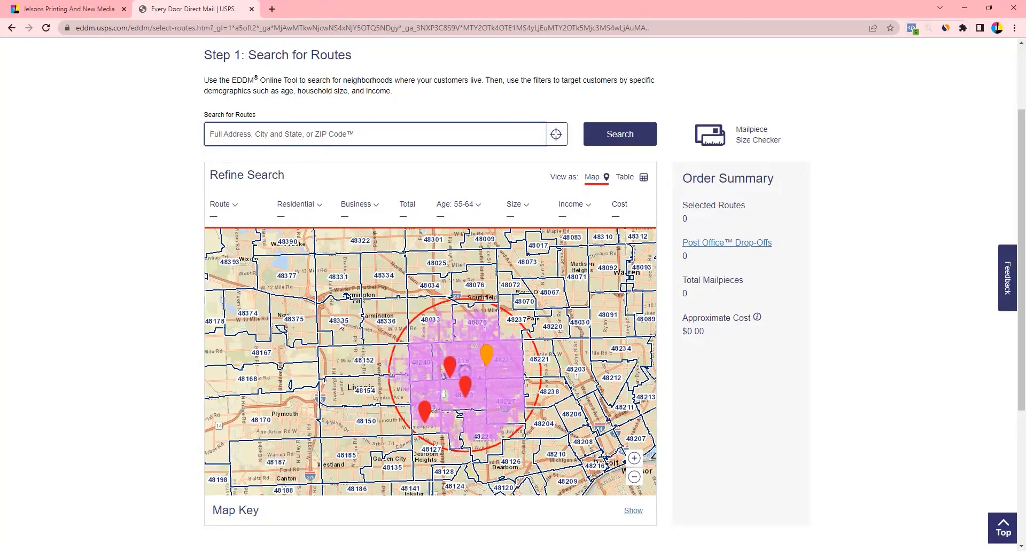
pyautogui.write('48331, 48067, 48071')
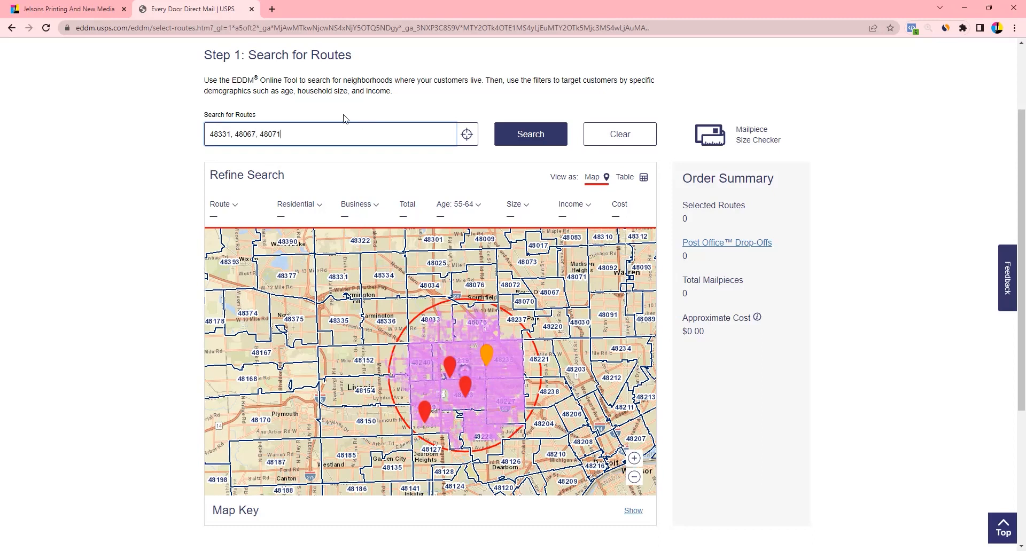
pyautogui.moveTo(373, 462); pyautogui.dragTo(379, 386)
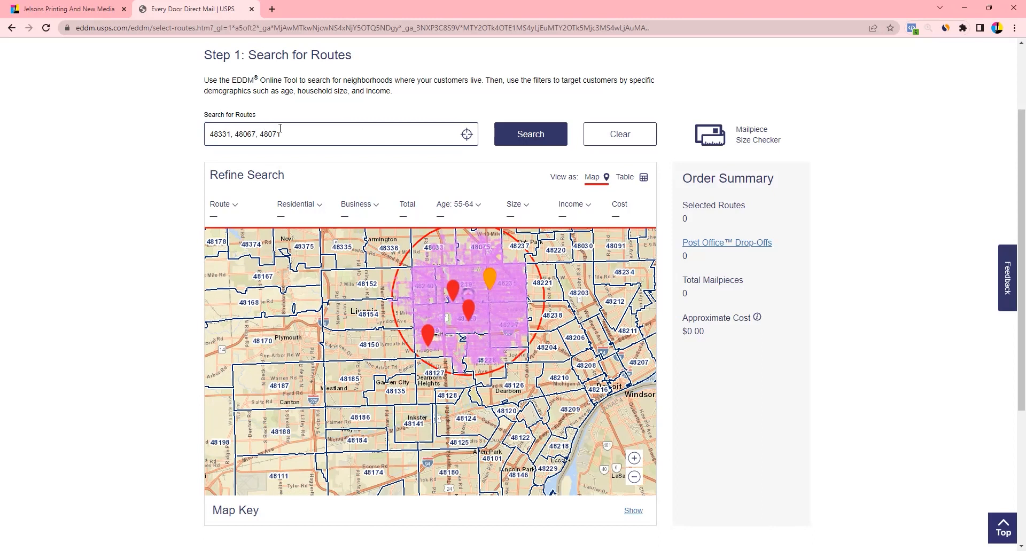
pyautogui.click(294, 137)
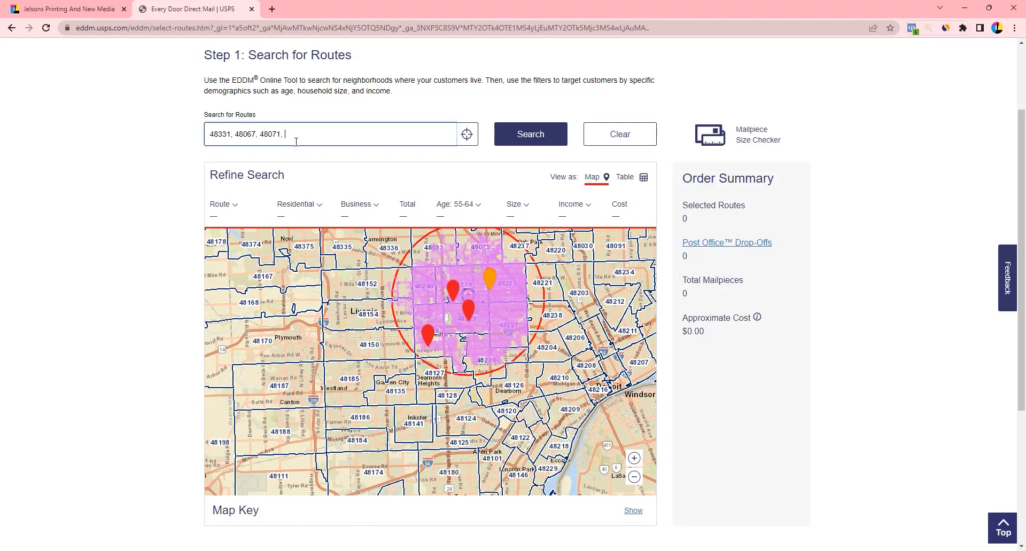
pyautogui.write(', 48141')
pyautogui.click(538, 137)
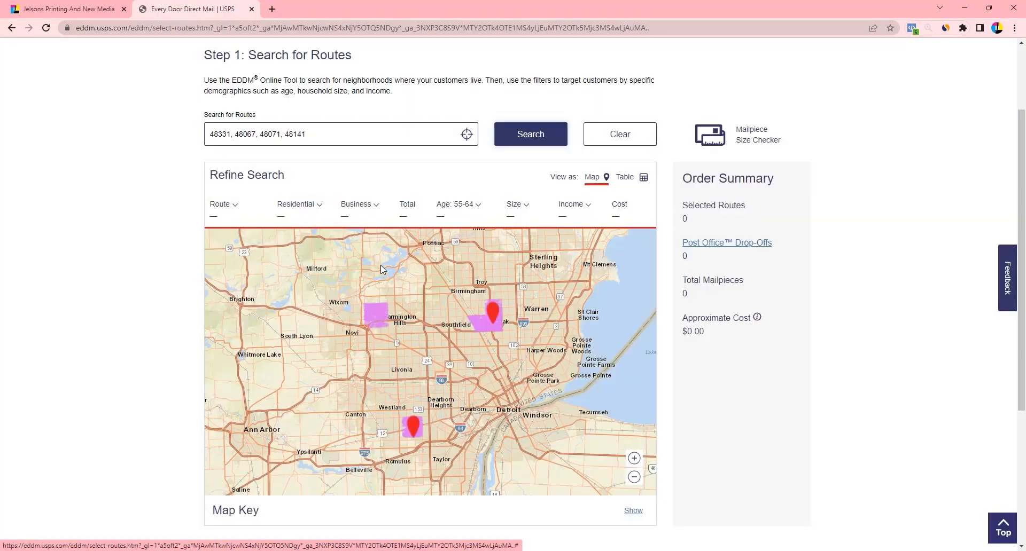
# Zoom and pan the map to inspect the highlighted routes in 48067, 48071, 48331 and 48141
pyautogui.moveTo(371, 319)
pyautogui.scroll(1, 507, 379)
pyautogui.scroll(3, 509, 381)
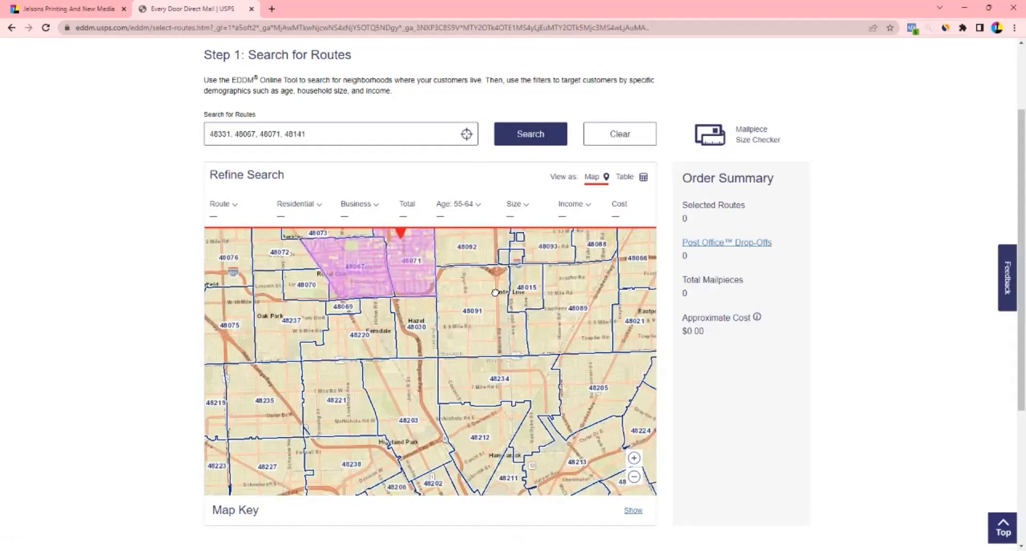
pyautogui.moveTo(495, 293); pyautogui.dragTo(503, 357)
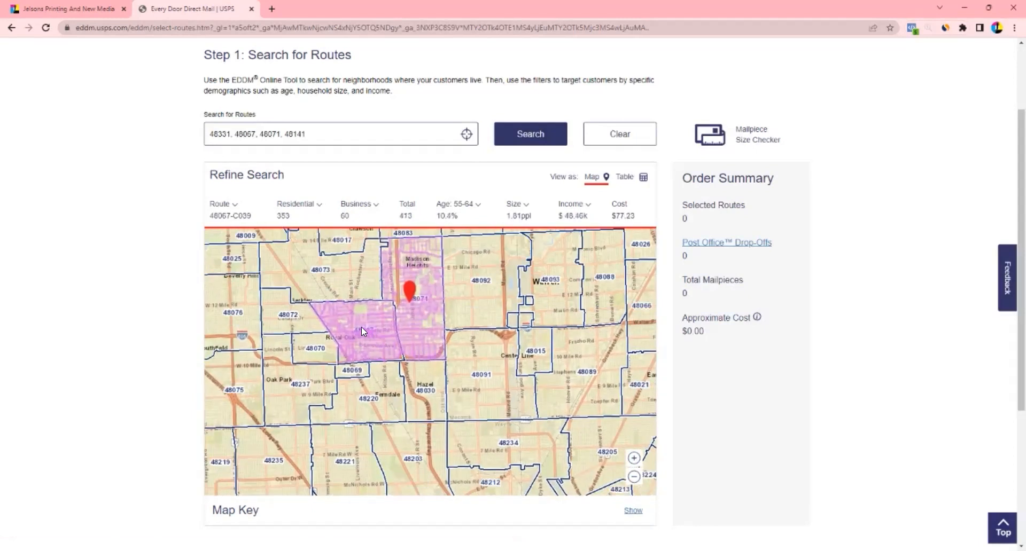
pyautogui.moveTo(258, 414); pyautogui.dragTo(543, 377)
pyautogui.moveTo(228, 280); pyautogui.dragTo(305, 346)
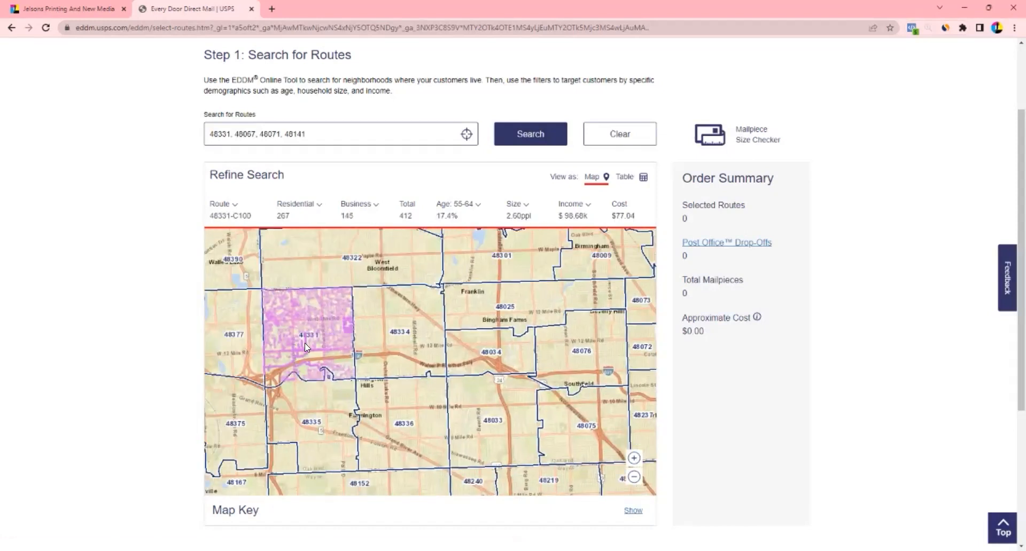
pyautogui.moveTo(480, 451); pyautogui.dragTo(316, 202)
pyautogui.moveTo(364, 371); pyautogui.dragTo(368, 242)
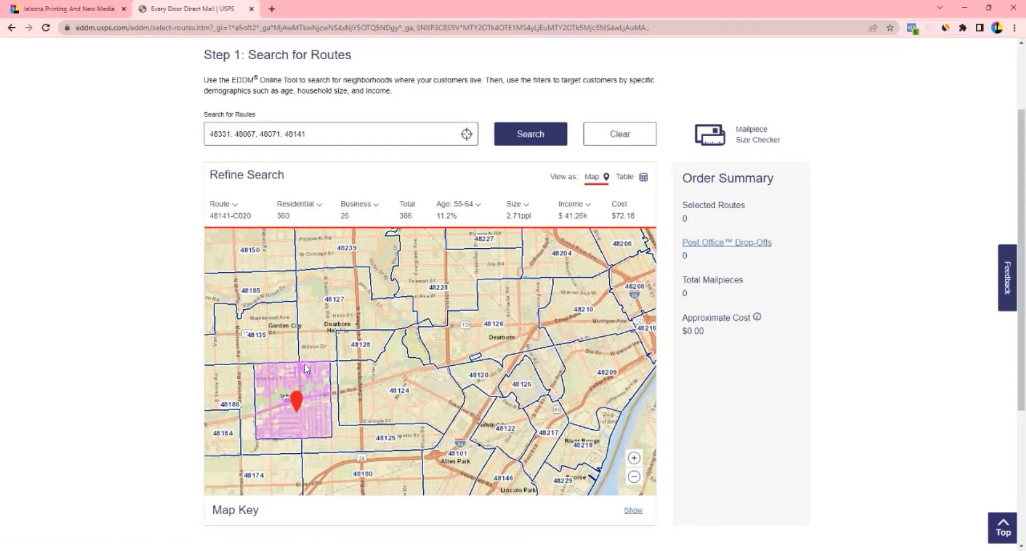
# List the found routes as a table and check routes 48331-C098 and 48331-C099
pyautogui.click(643, 178)
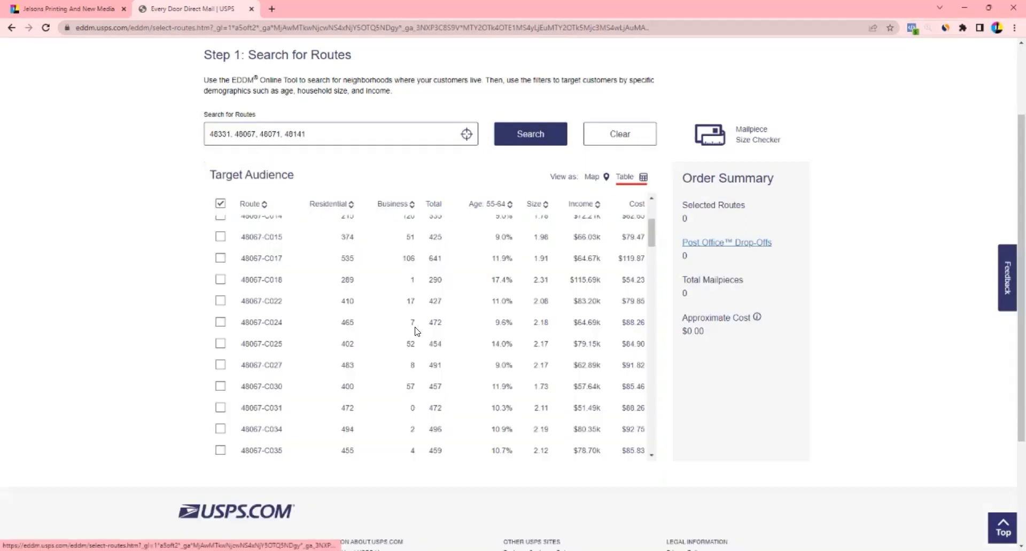
pyautogui.scroll(-1, 266, 271)
pyautogui.moveTo(652, 234); pyautogui.dragTo(653, 445)
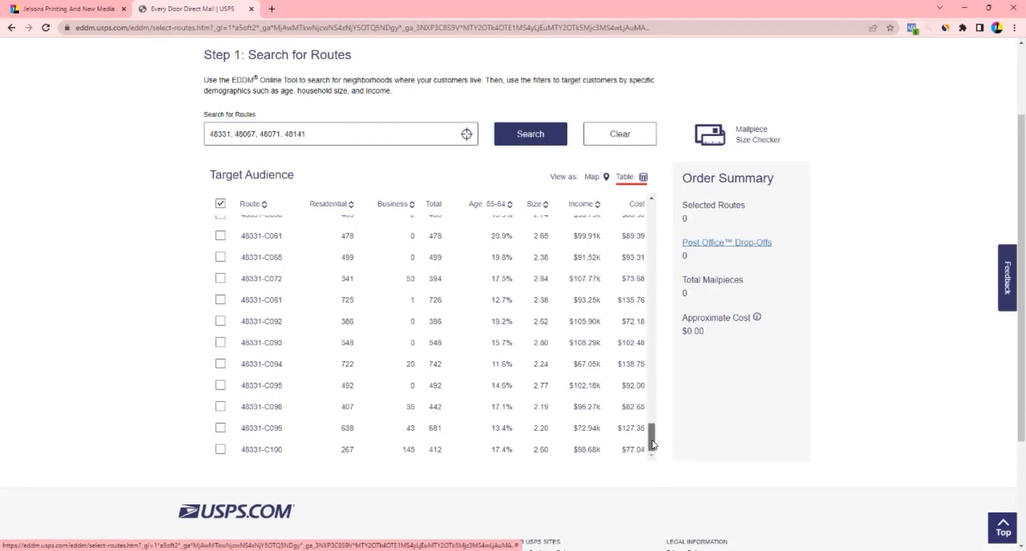
pyautogui.click(220, 409)
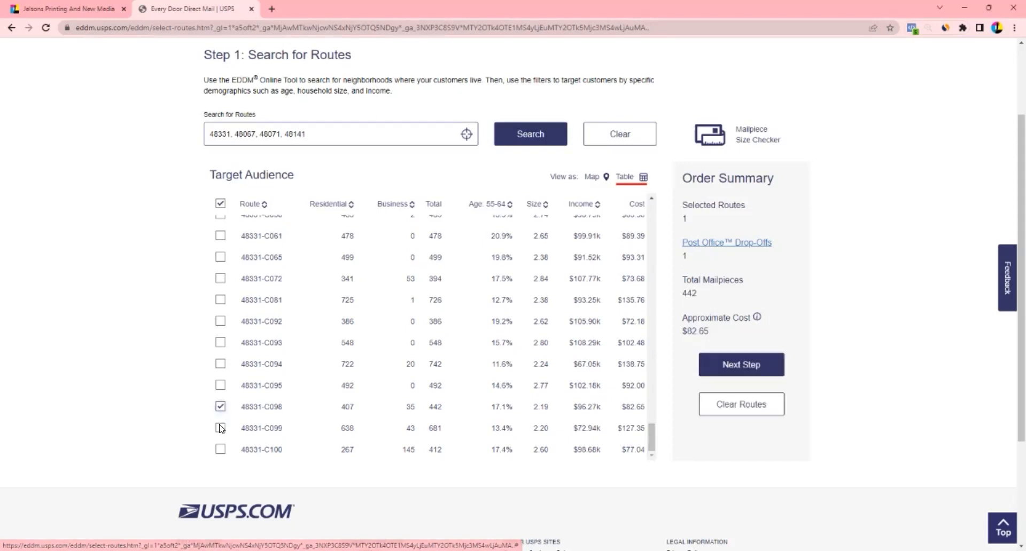
pyautogui.click(220, 427)
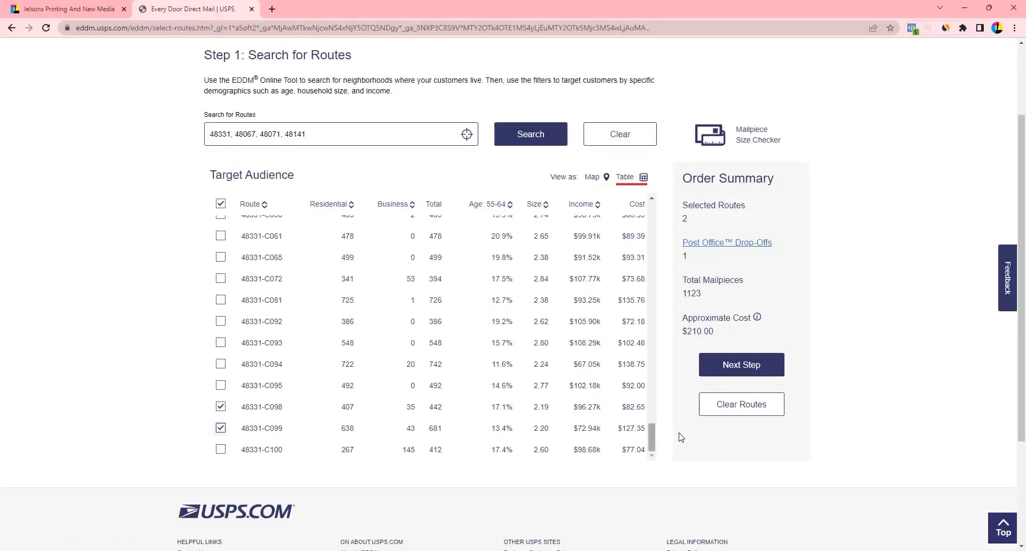
# Add routes 48141-C024, 48141-C023 and 48071-C047, bringing the order to 5 routes and $546.04
pyautogui.moveTo(652, 428); pyautogui.dragTo(651, 393)
pyautogui.click(220, 326)
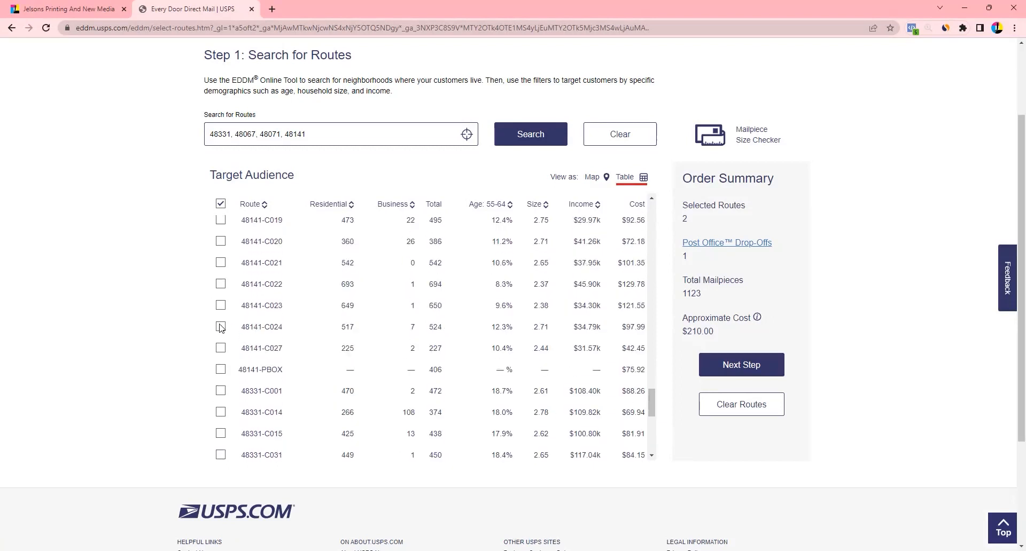
pyautogui.click(221, 306)
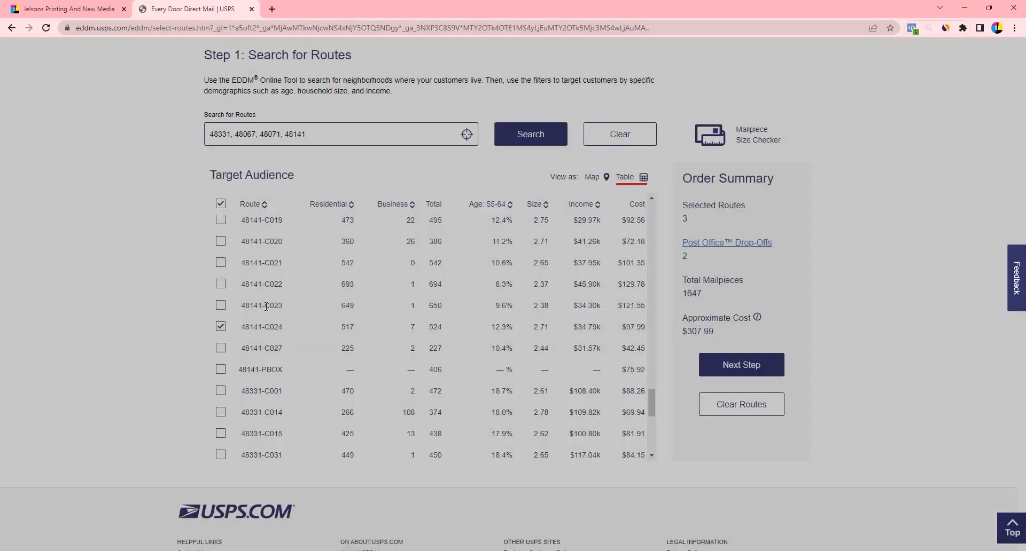
pyautogui.click(220, 305)
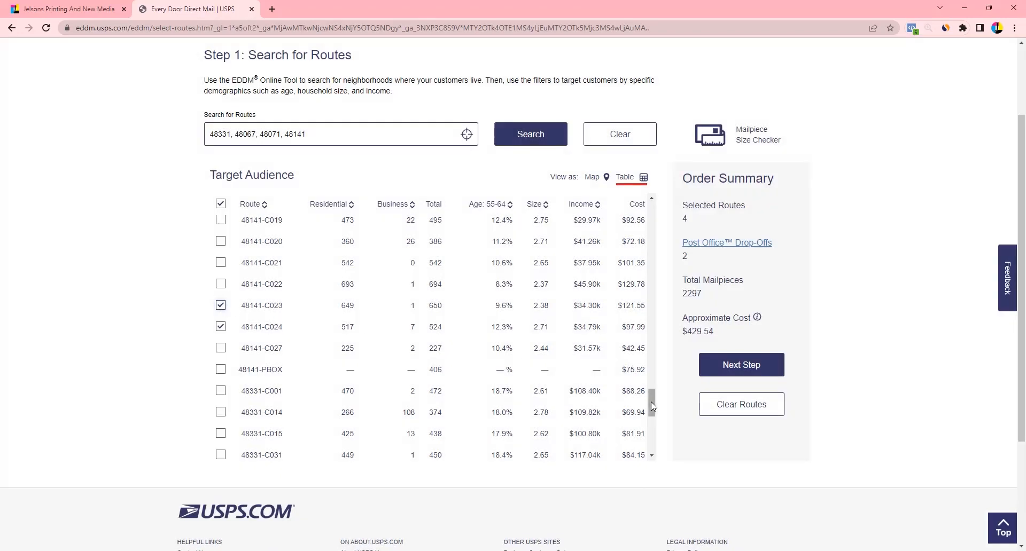
pyautogui.moveTo(650, 401); pyautogui.dragTo(647, 354)
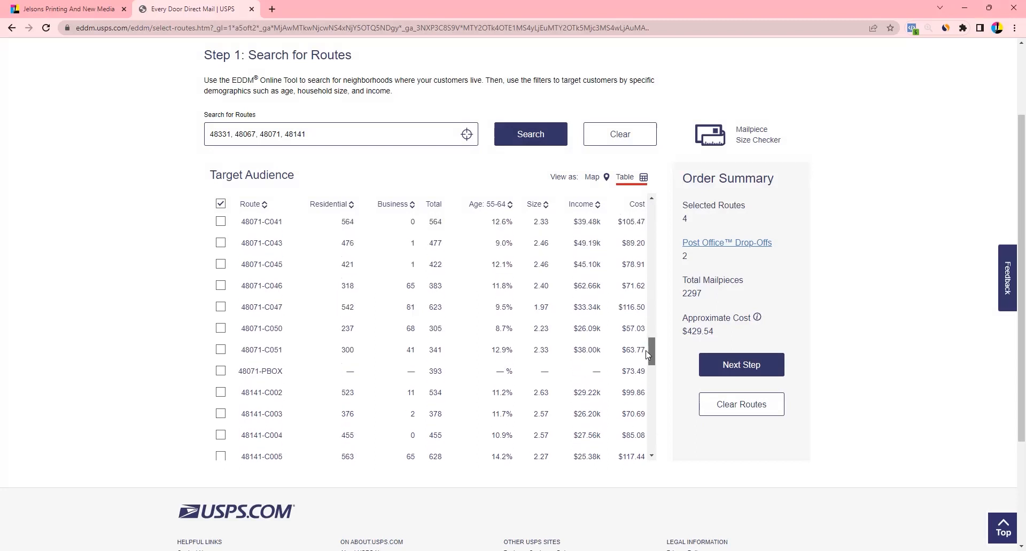
pyautogui.click(220, 307)
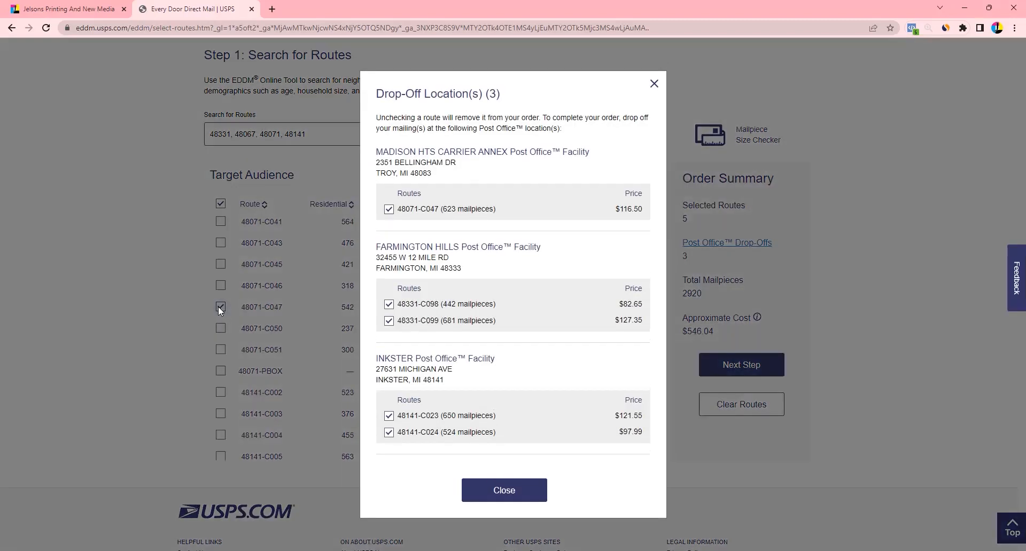
# Close the Drop-Off Location(s) list to return to the 5-route table
pyautogui.click(510, 490)
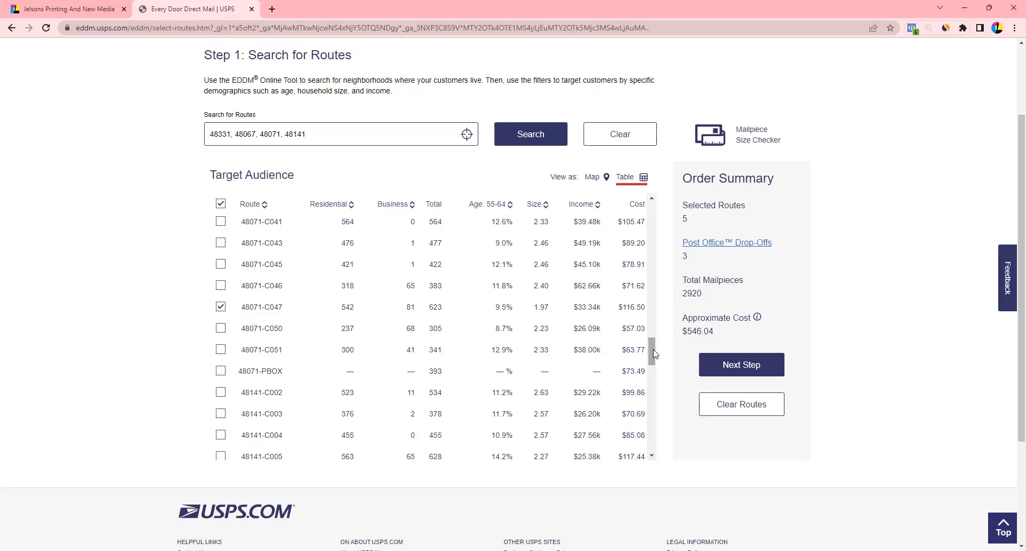
# Add route 48067-C064, making 6 routes, 3291 mailpieces and $615.42 across 4 drop-offs
pyautogui.moveTo(652, 346); pyautogui.dragTo(660, 283)
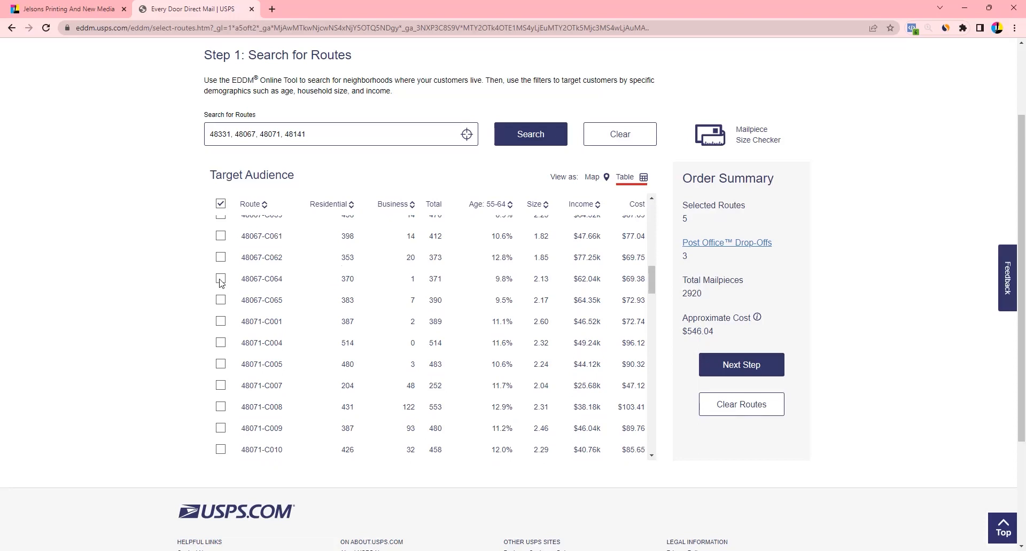
pyautogui.click(220, 279)
pyautogui.click(220, 255)
pyautogui.scroll(5, 272, 275)
pyautogui.scroll(5, 272, 275)
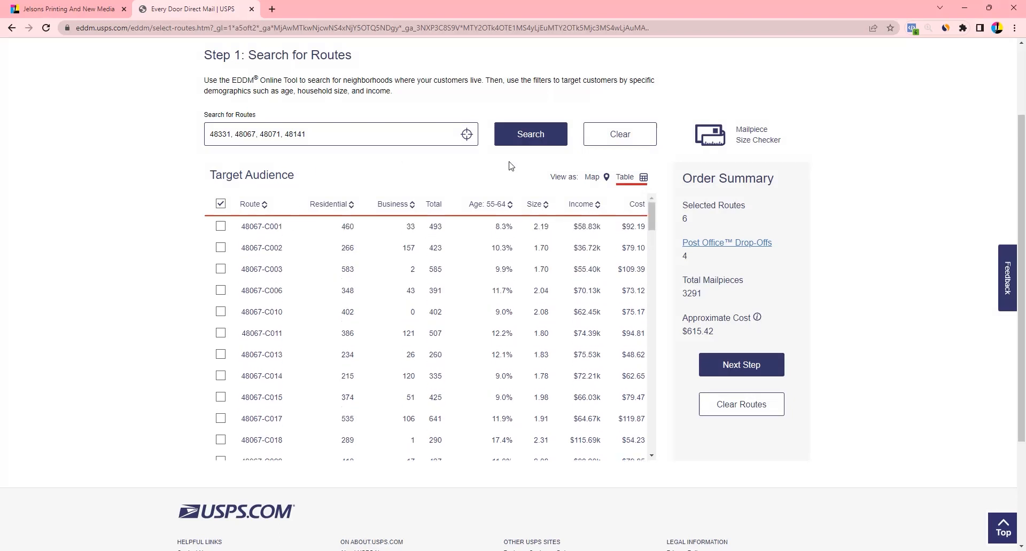
# Review the Post Office drop-off locations list and close it
pyautogui.click(726, 245)
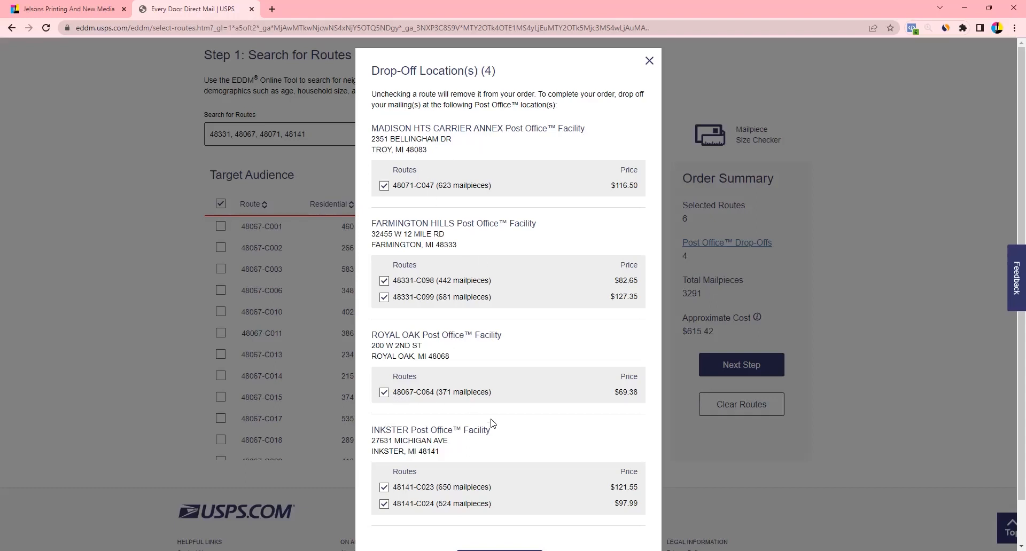
pyautogui.scroll(-1, 494, 424)
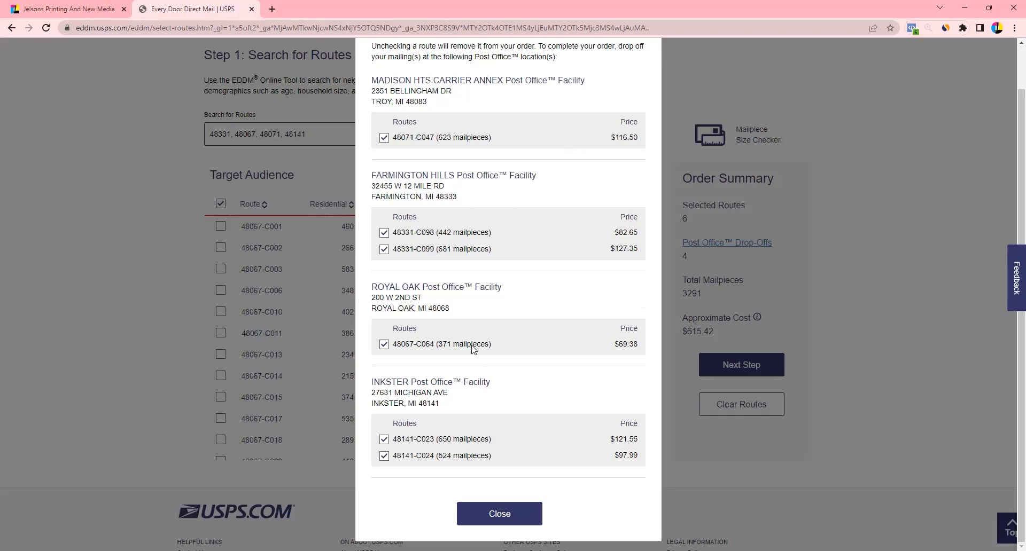
pyautogui.click(488, 520)
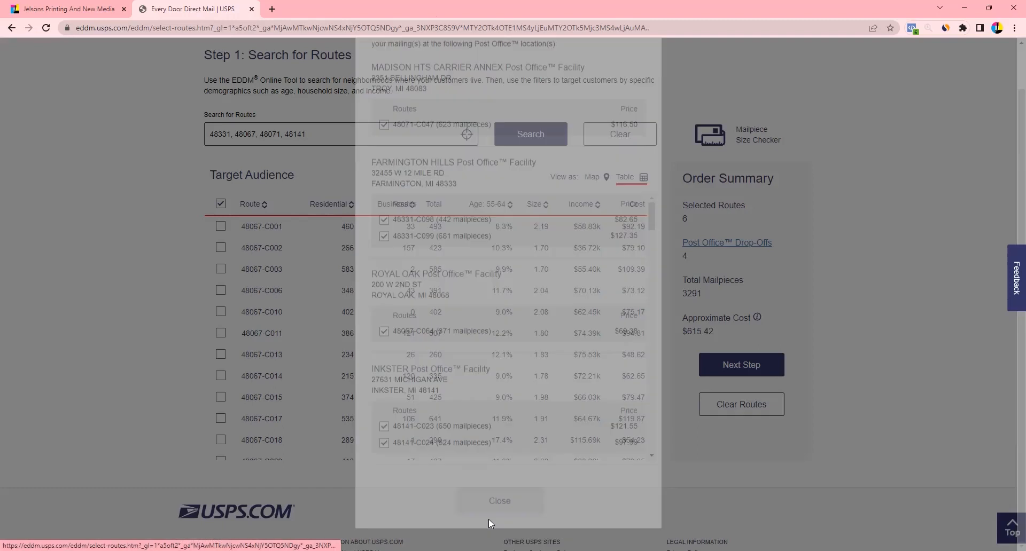
pyautogui.scroll(2, 248, 257)
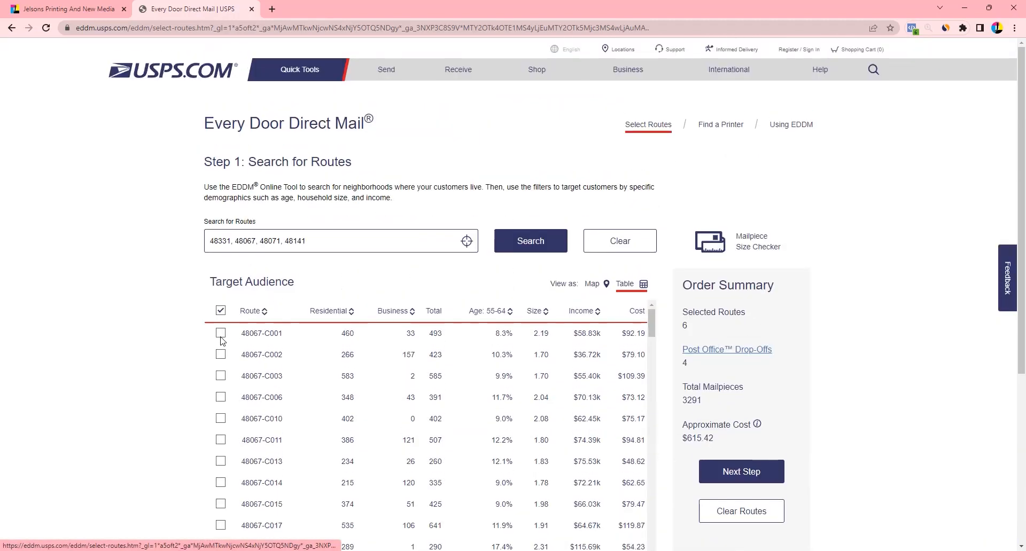
# Add routes 48067-C001 through C003, leaving the order at 9 routes, 4792 mailpieces, $896.10
pyautogui.click(221, 334)
pyautogui.click(221, 355)
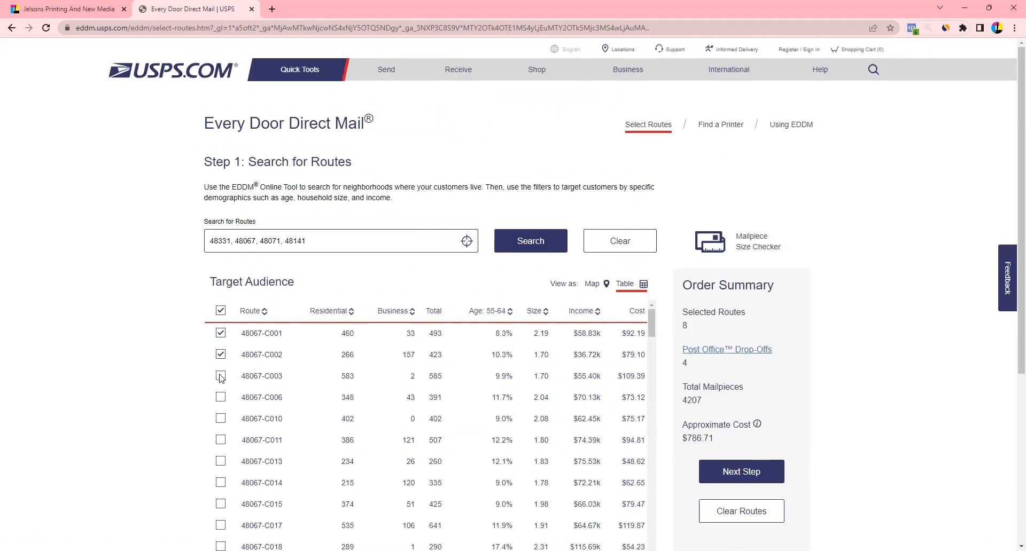
pyautogui.click(221, 377)
pyautogui.click(220, 398)
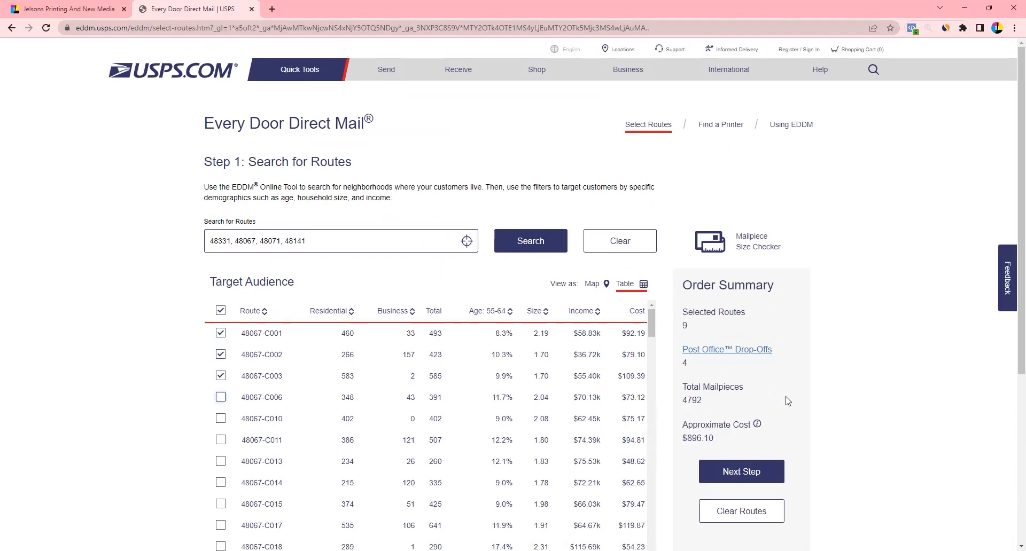
pyautogui.scroll(-2, 705, 367)
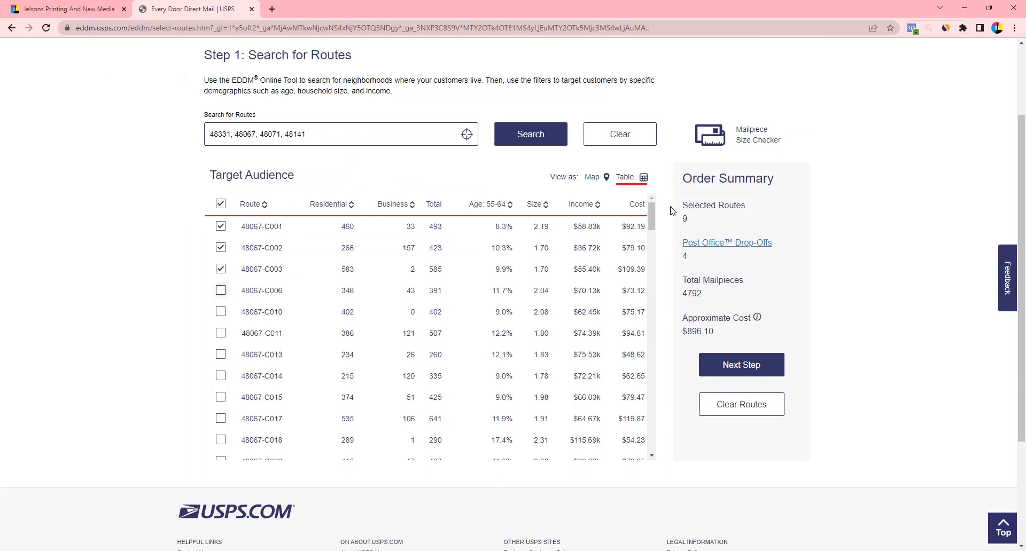
pyautogui.click(584, 180)
pyautogui.scroll(-1, 396, 365)
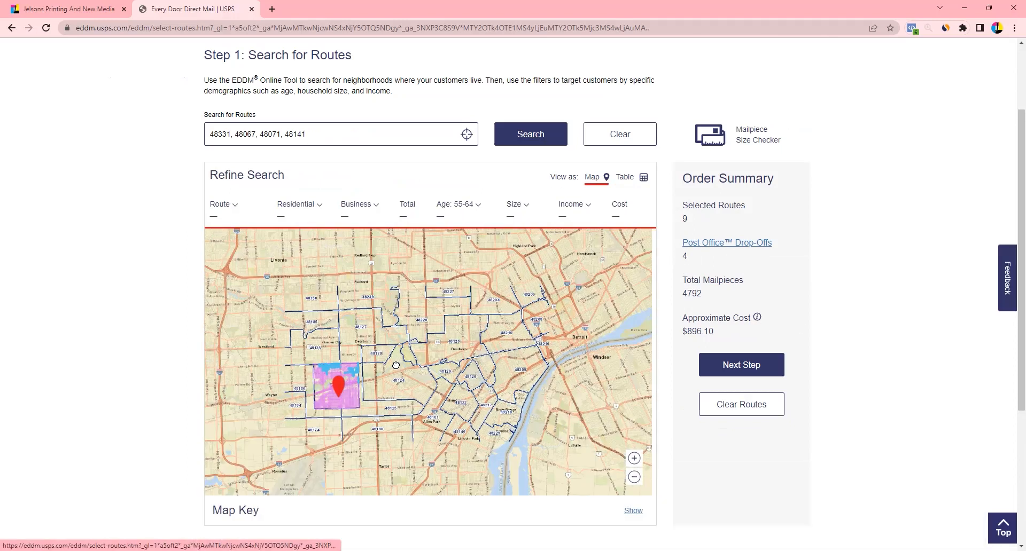
pyautogui.scroll(-2, 465, 367)
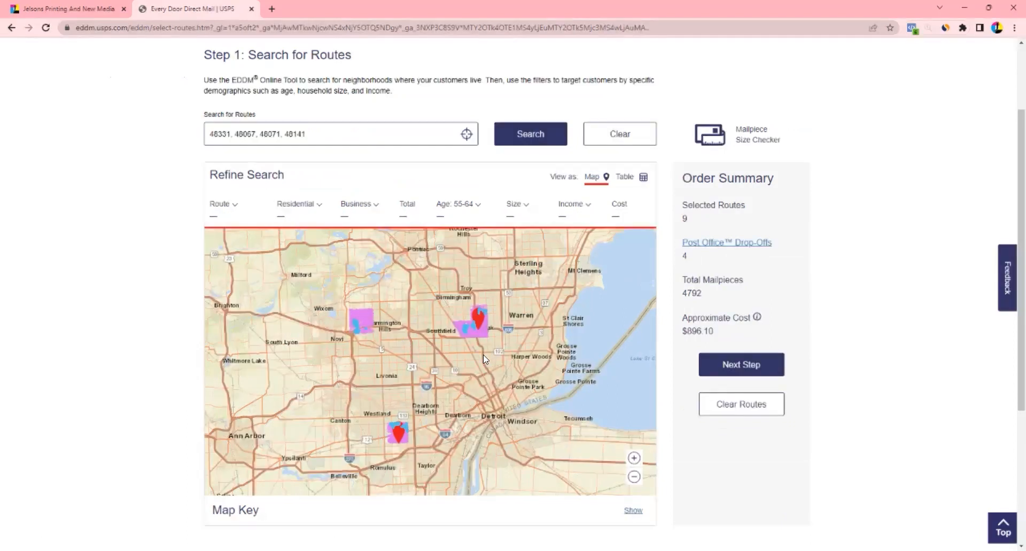
pyautogui.click(254, 133)
pyautogui.moveTo(327, 136); pyautogui.dragTo(117, 135)
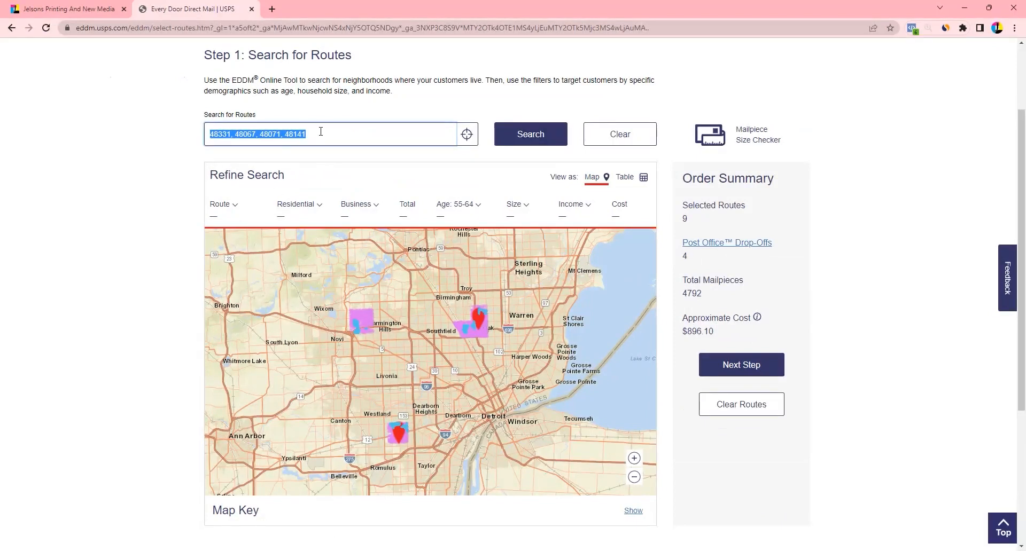
pyautogui.click(213, 133)
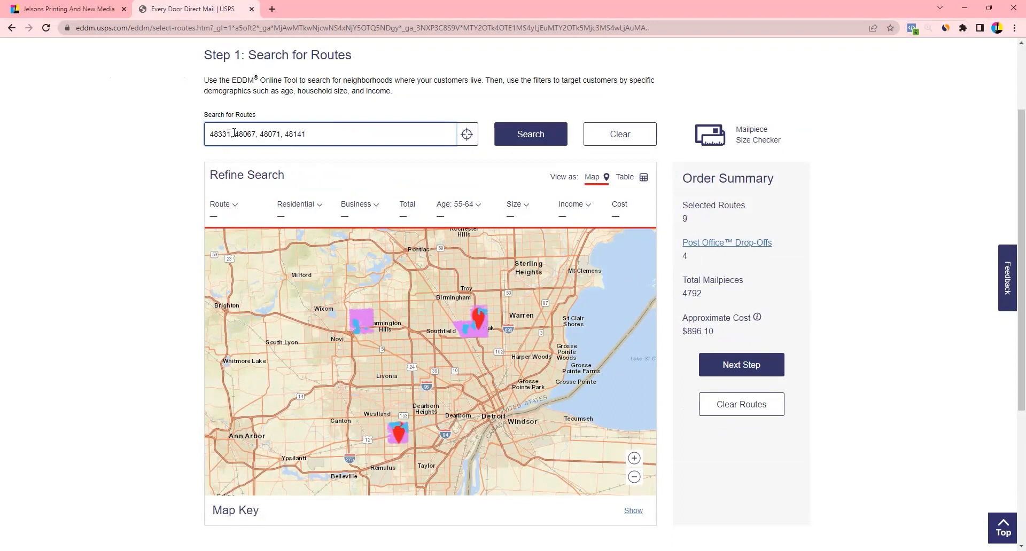
pyautogui.moveTo(236, 133); pyautogui.dragTo(260, 133)
# Map the nine selected routes and pan and zoom across the three pink route groups near Detroit
pyautogui.click(632, 178)
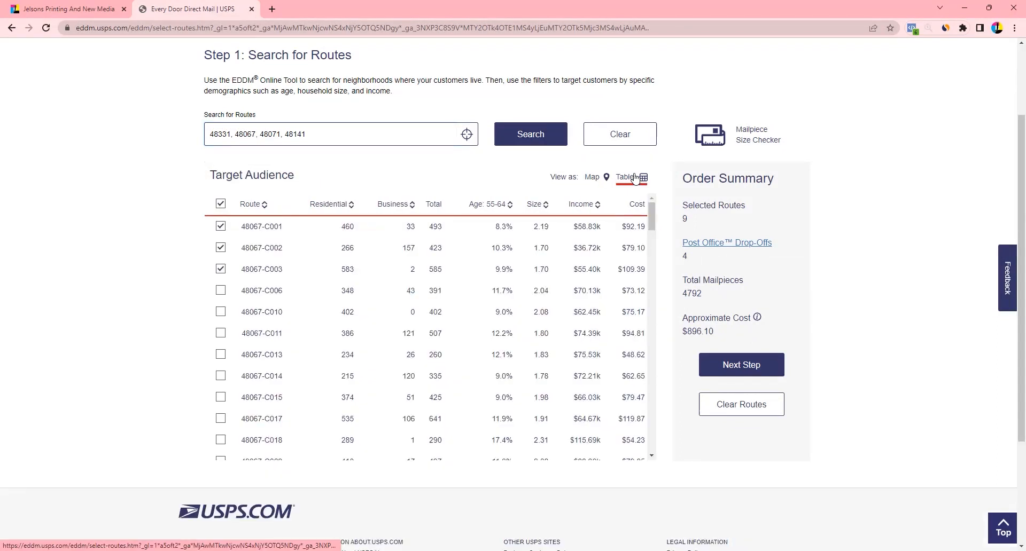
pyautogui.click(597, 177)
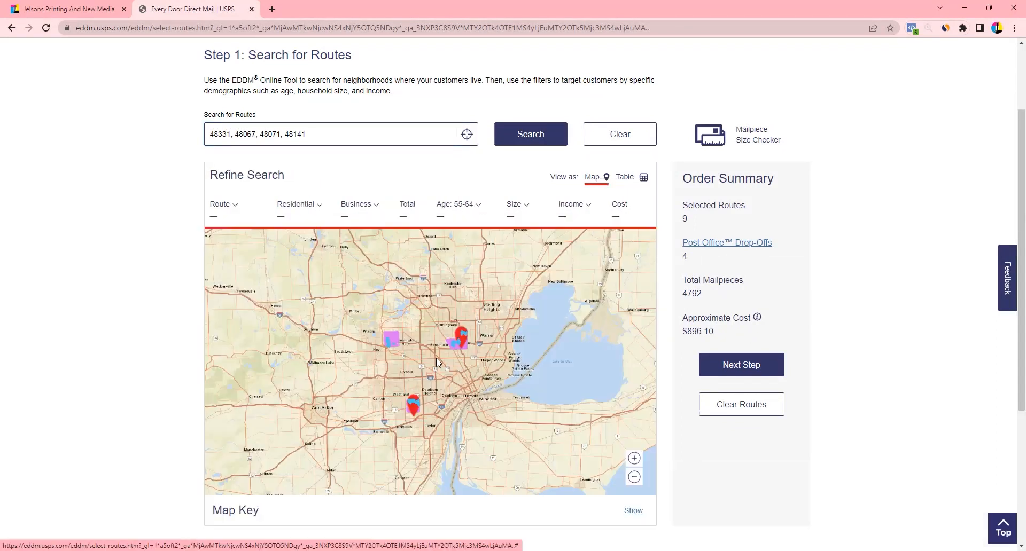
pyautogui.scroll(2, 443, 359)
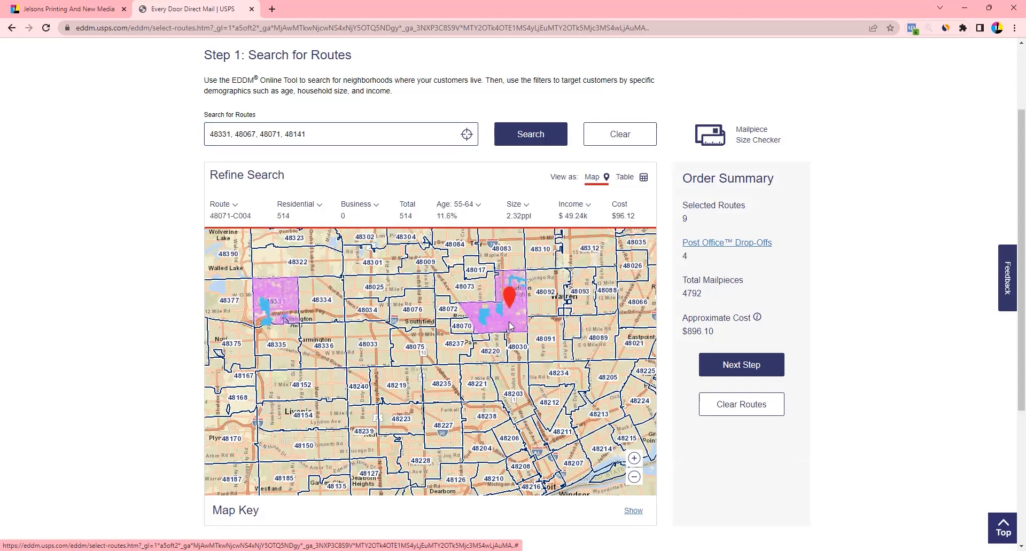
pyautogui.scroll(1, 512, 325)
pyautogui.moveTo(515, 330); pyautogui.dragTo(458, 385)
pyautogui.scroll(1, 459, 384)
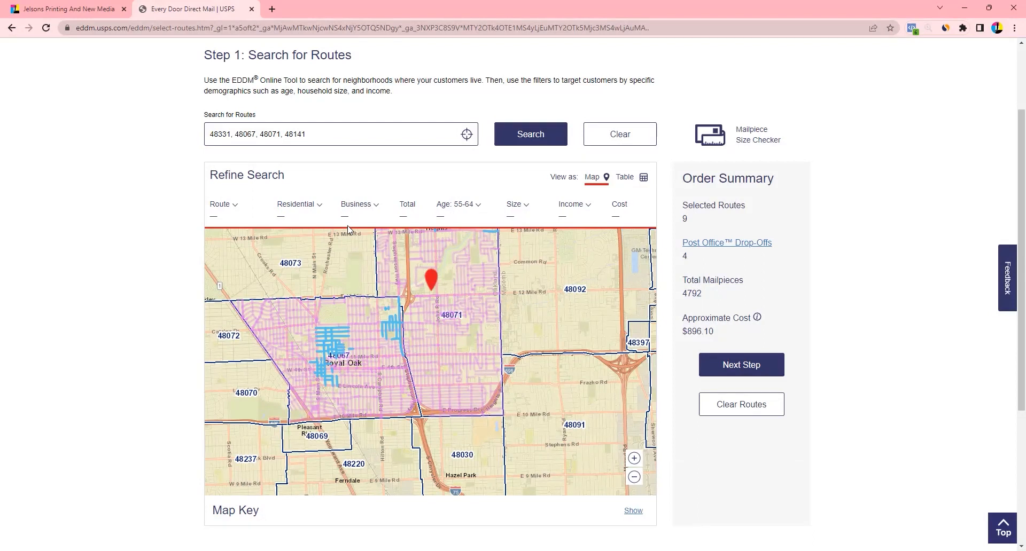
pyautogui.scroll(-1, 421, 341)
pyautogui.moveTo(421, 341); pyautogui.dragTo(524, 406)
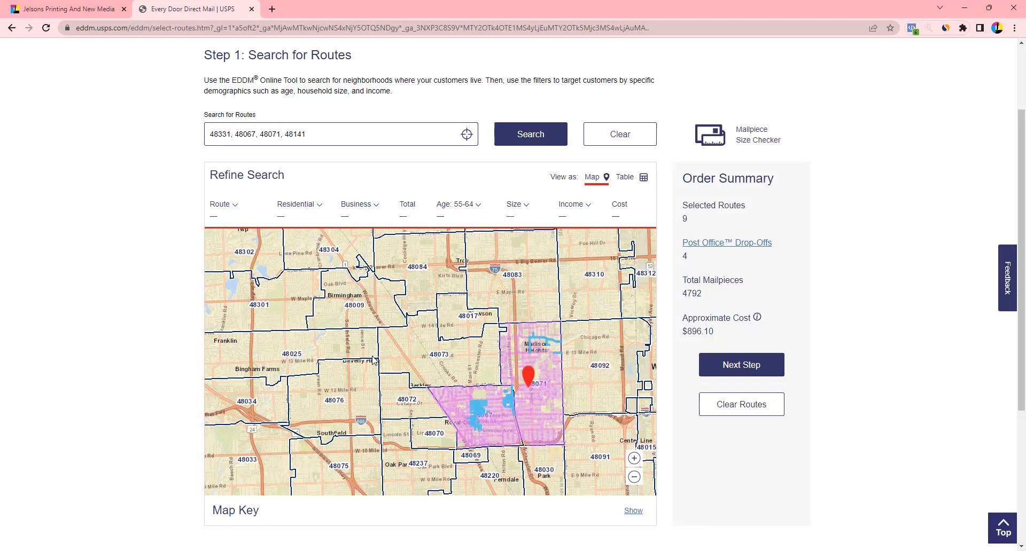
pyautogui.scroll(-1, 372, 396)
pyautogui.moveTo(337, 386); pyautogui.dragTo(438, 295)
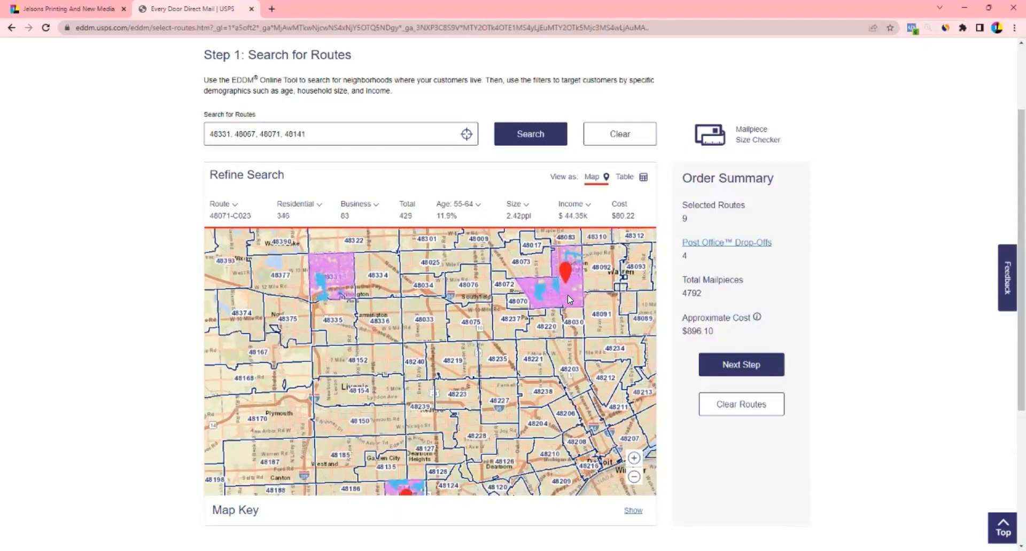
pyautogui.scroll(-1, 483, 390)
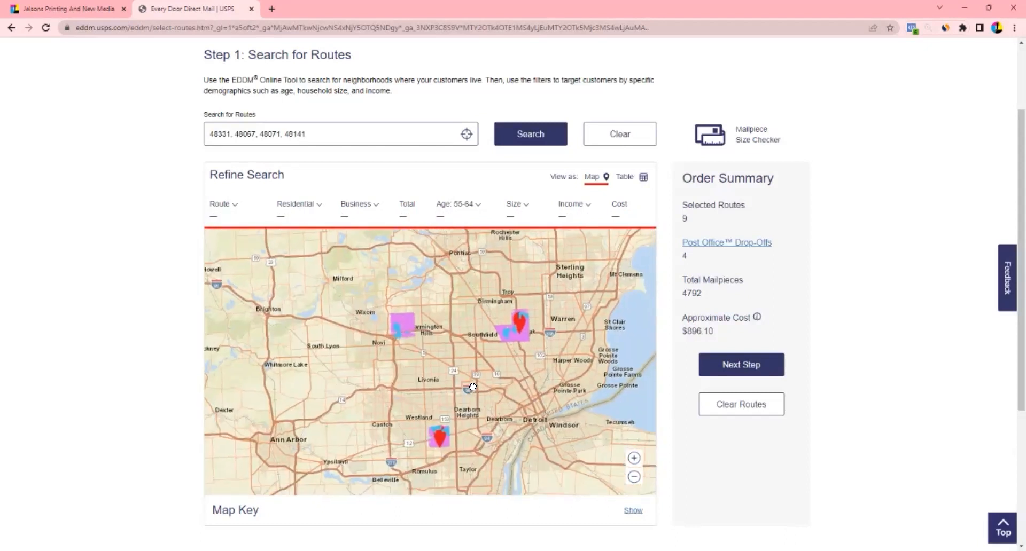
pyautogui.moveTo(457, 359); pyautogui.dragTo(399, 361)
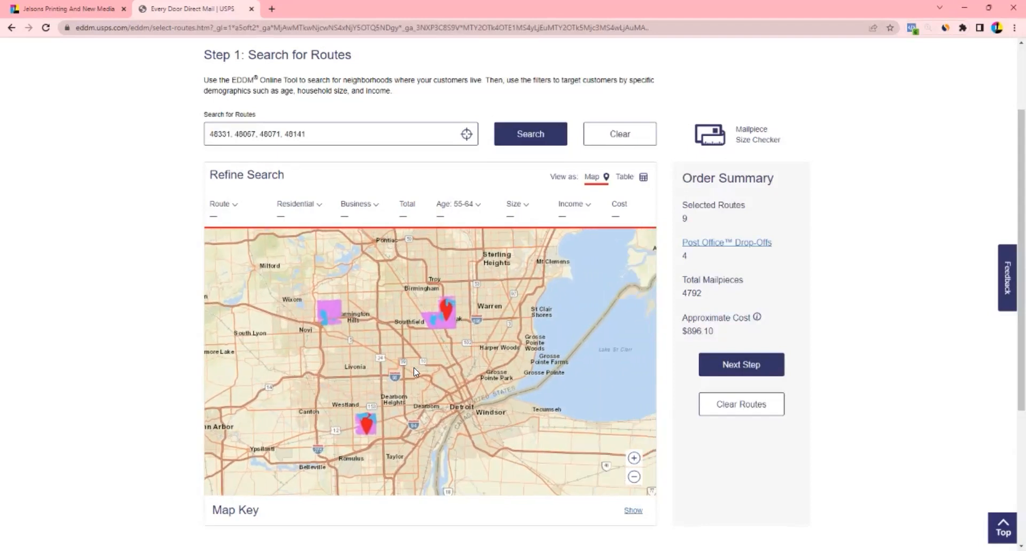